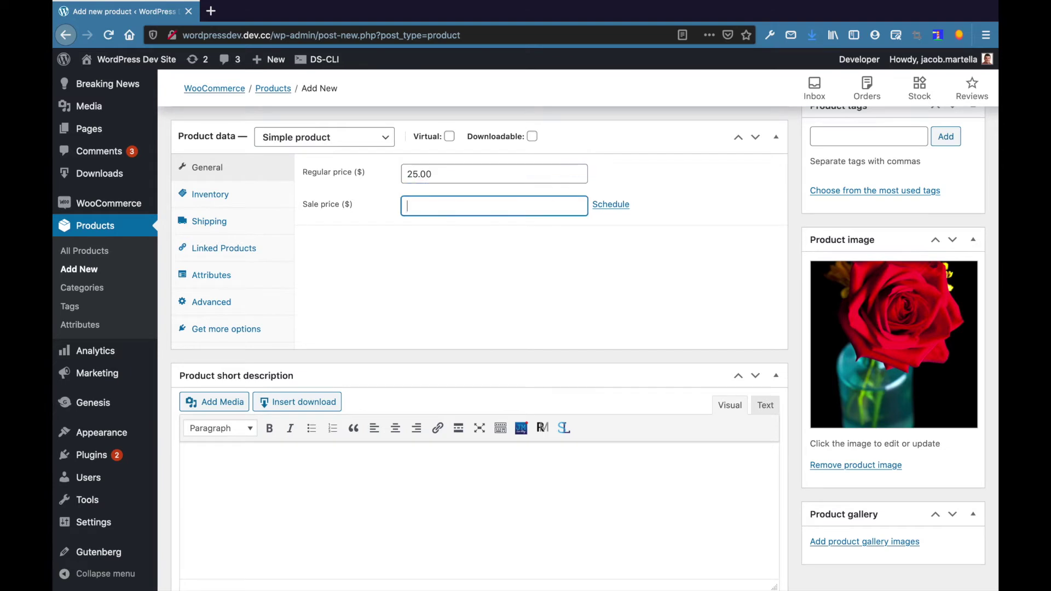
Review the new product's inventory, shipping, linked products and attributes settings.
{"action": "left_click", "coordinate": [234, 193]}
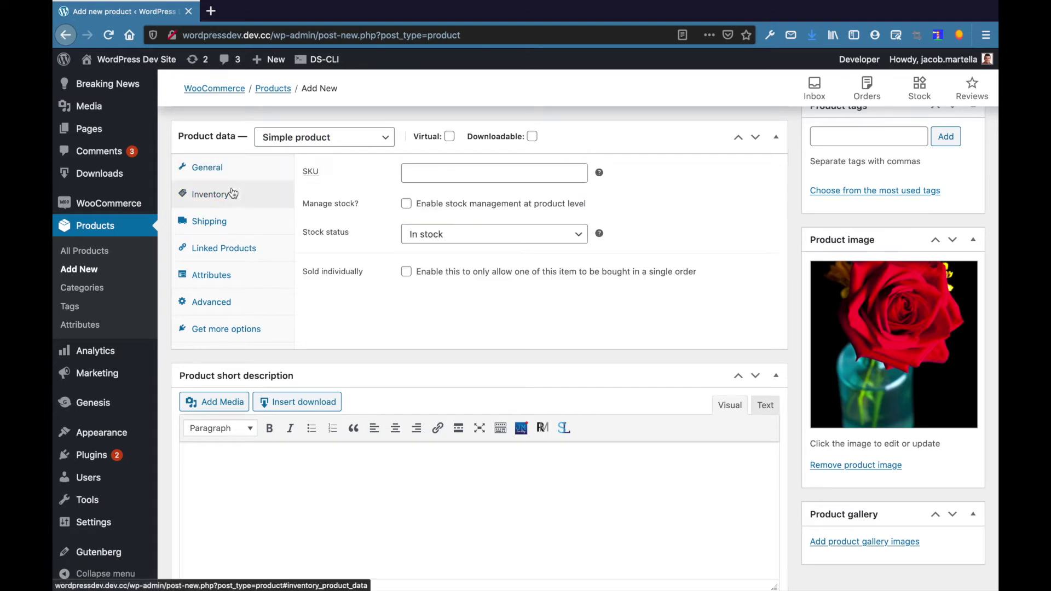
{"action": "left_click", "coordinate": [234, 225]}
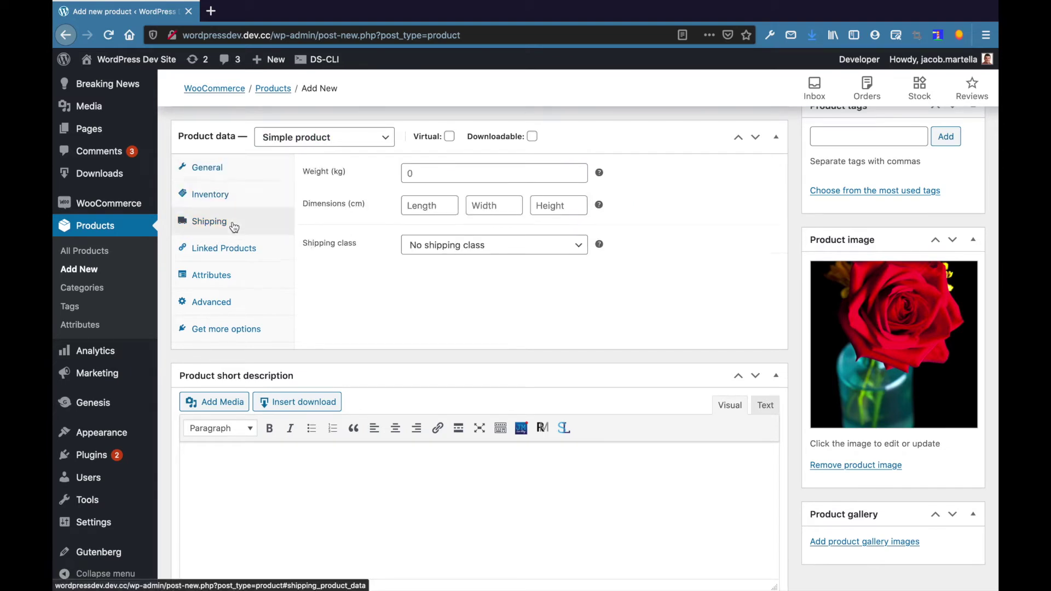
{"action": "left_click", "coordinate": [241, 258]}
{"action": "left_click", "coordinate": [239, 282]}
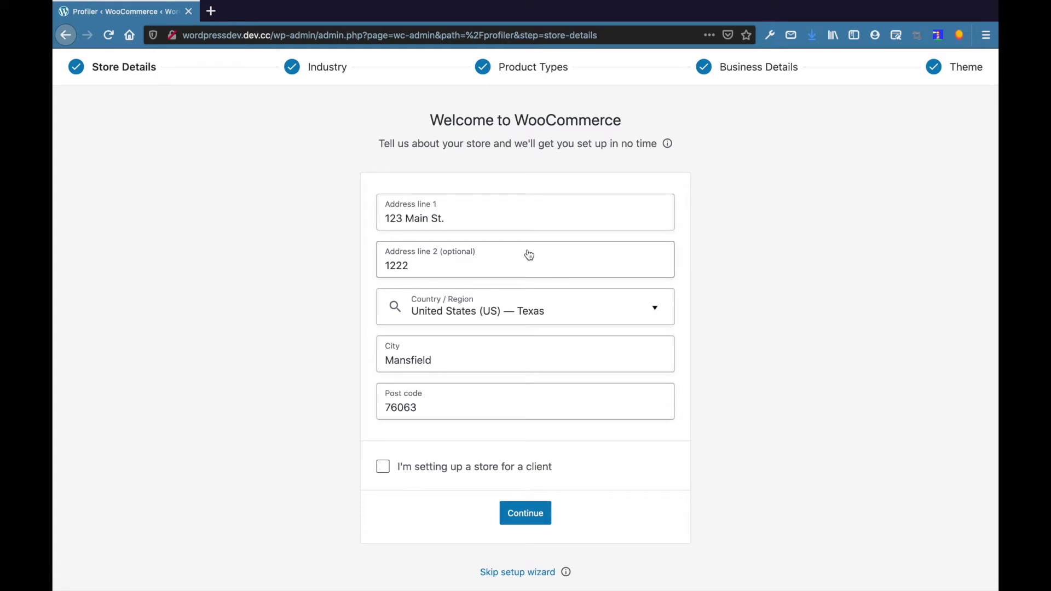
Go to the industry section of the WooCommerce store setup wizard.
{"action": "left_click", "coordinate": [318, 72]}
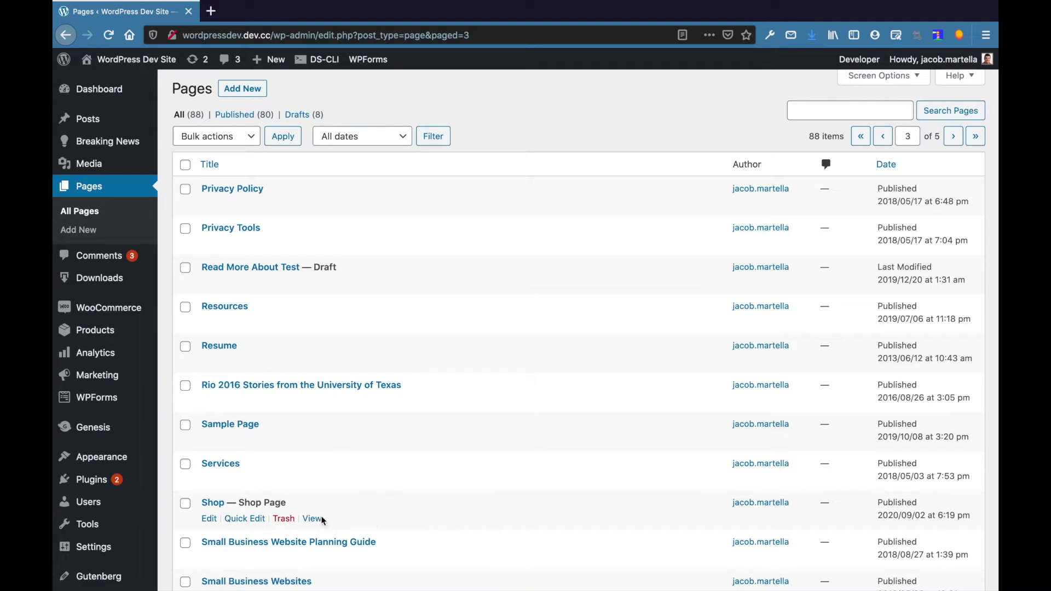
View the published Shop page on the site and look through its content.
{"action": "left_click", "coordinate": [314, 520]}
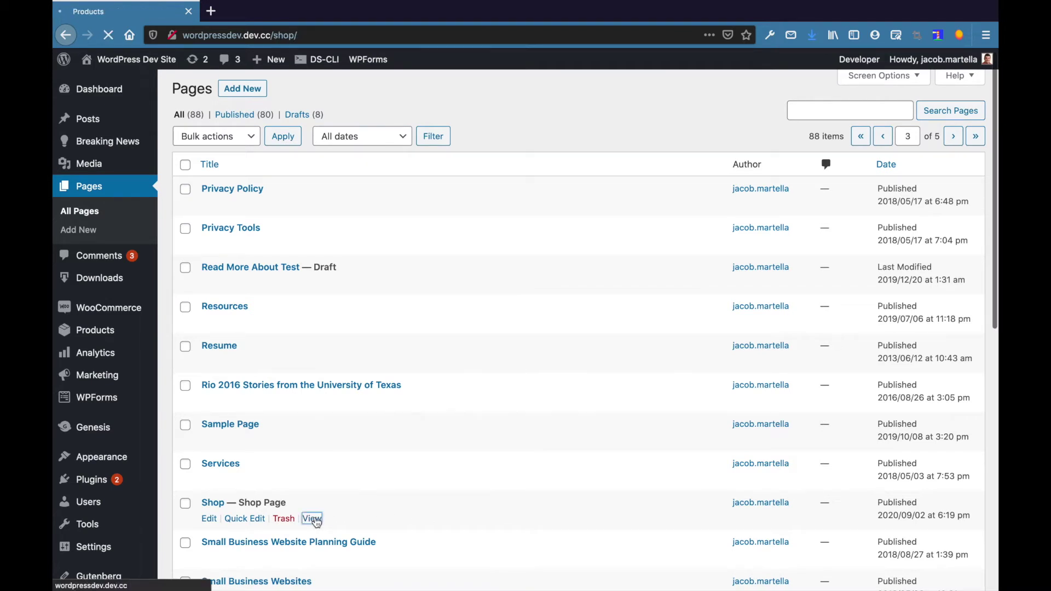
{"action": "scroll", "coordinate": [447, 520], "scroll_direction": "down", "scroll_amount": 5}
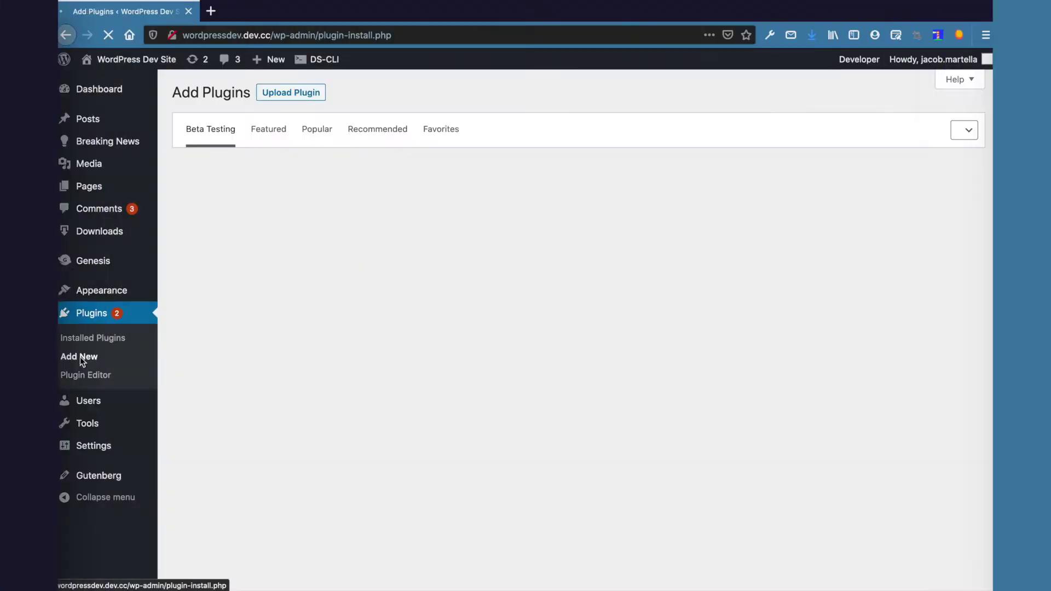
Search the plugin directory for "woocommerce", and install and activate the WooCommerce plugin by Automattic.
{"action": "left_click", "coordinate": [839, 132]}
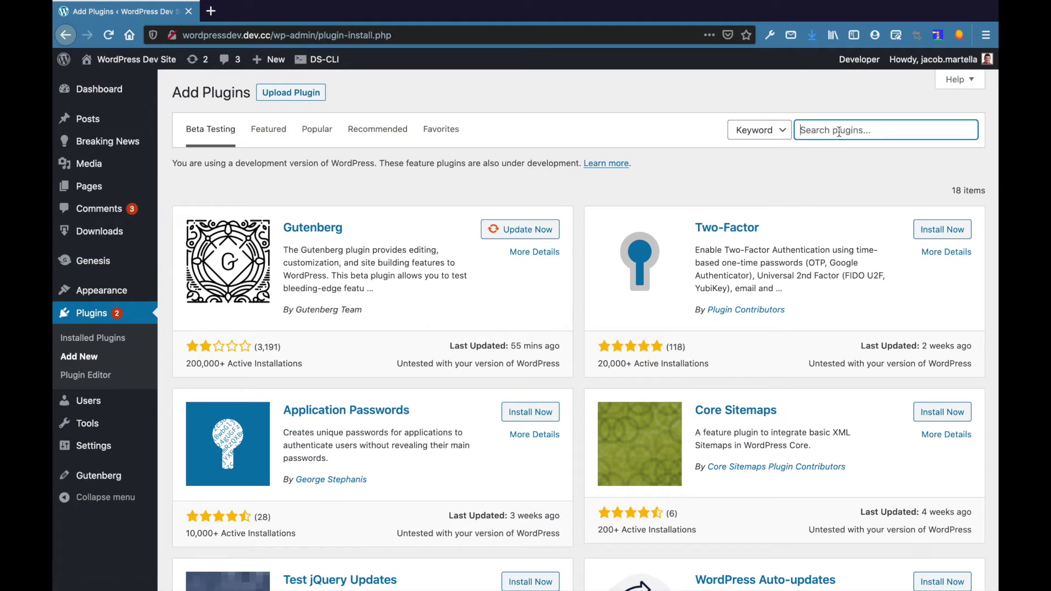
{"action": "type", "text": "woocommerce"}
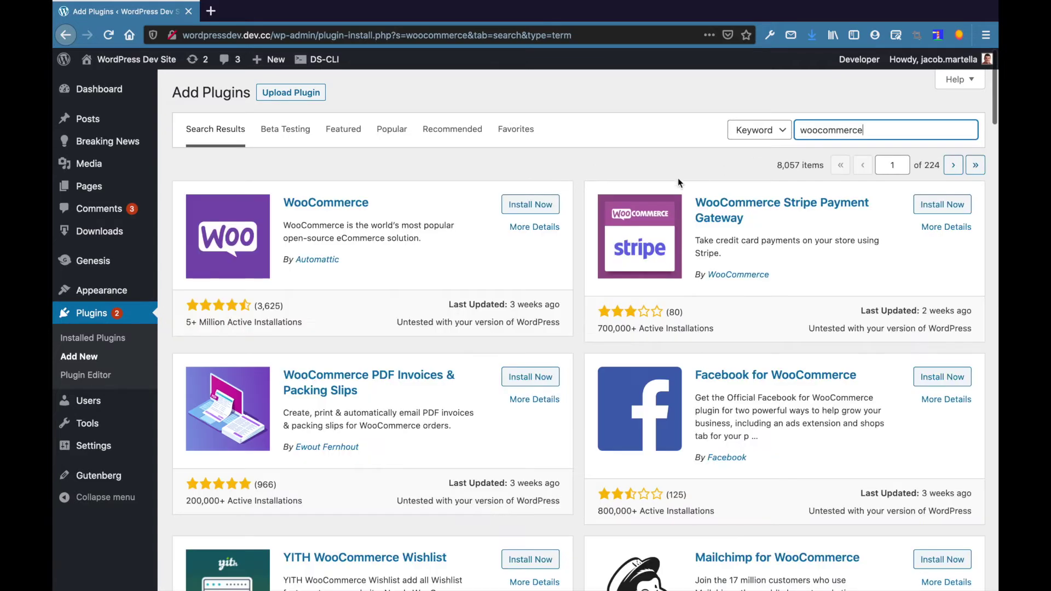
{"action": "left_click", "coordinate": [531, 206]}
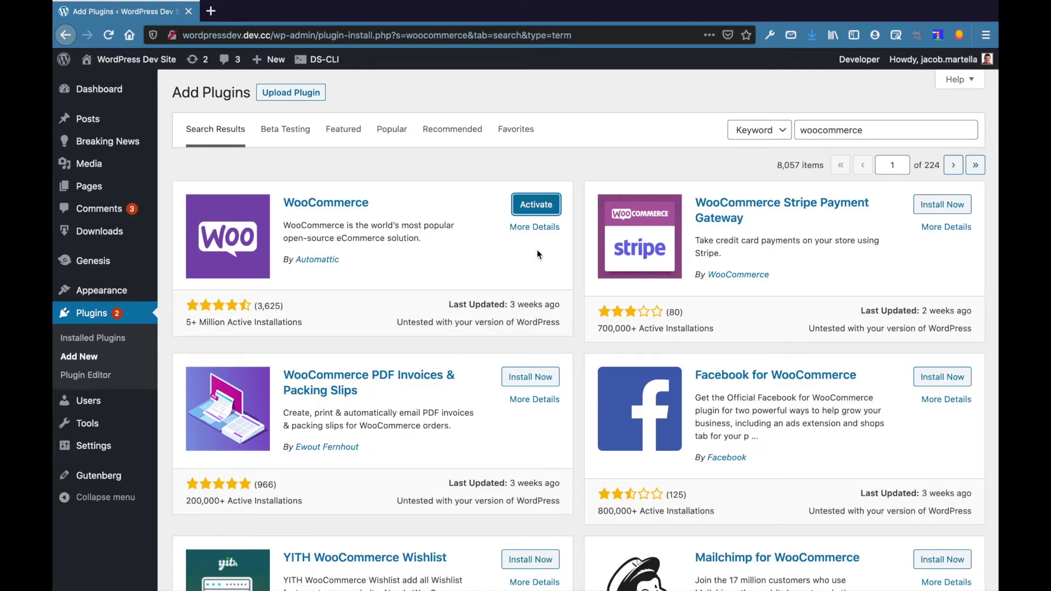
{"action": "left_click", "coordinate": [536, 205]}
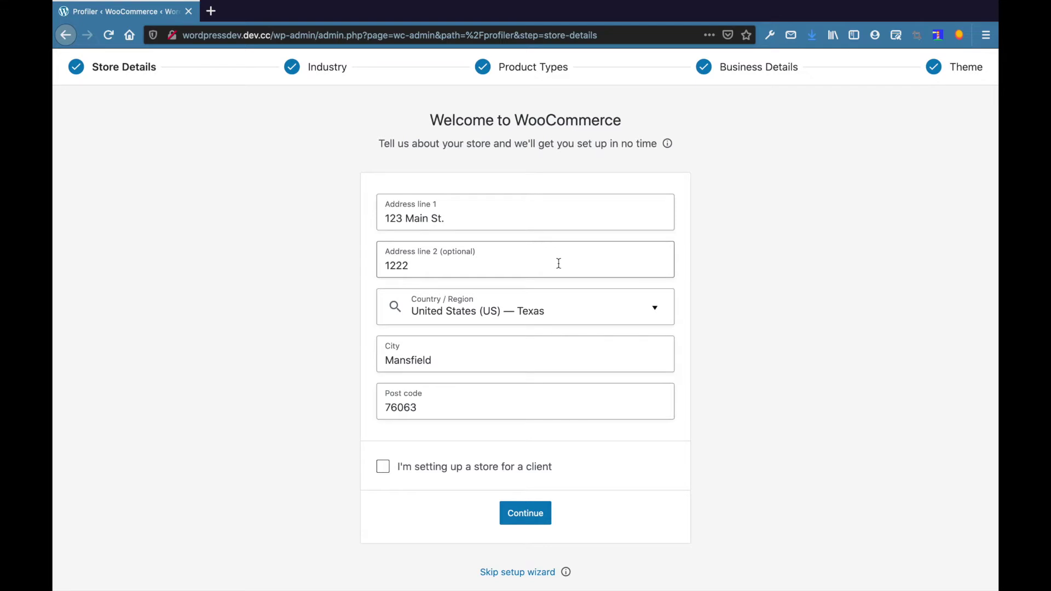
Confirm Home, furniture, and garden as the store's industry and Physical products as the product type.
{"action": "left_click", "coordinate": [318, 70]}
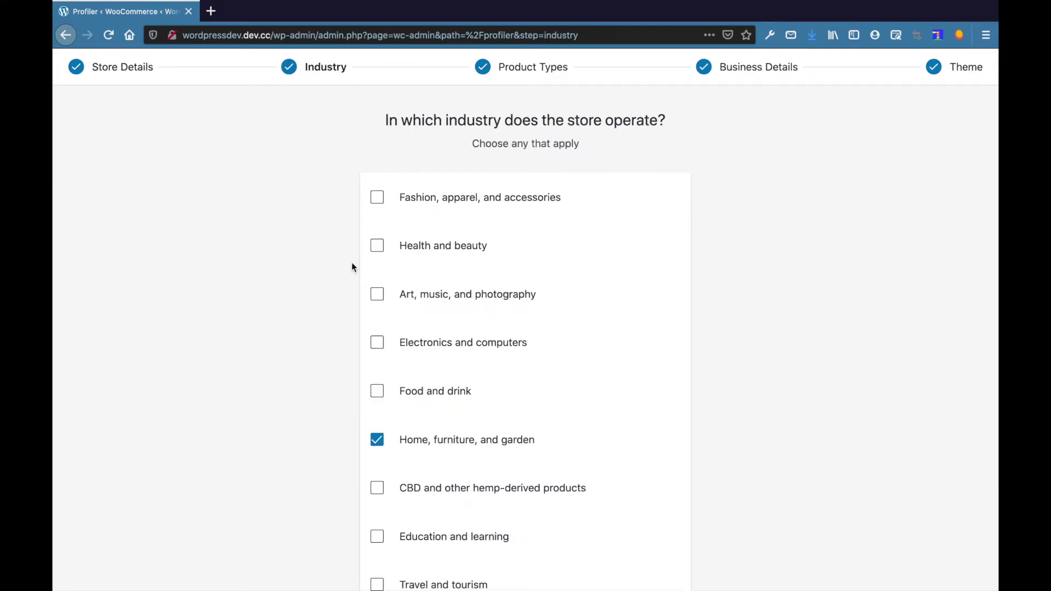
{"action": "scroll", "coordinate": [353, 268], "scroll_direction": "down", "scroll_amount": 3}
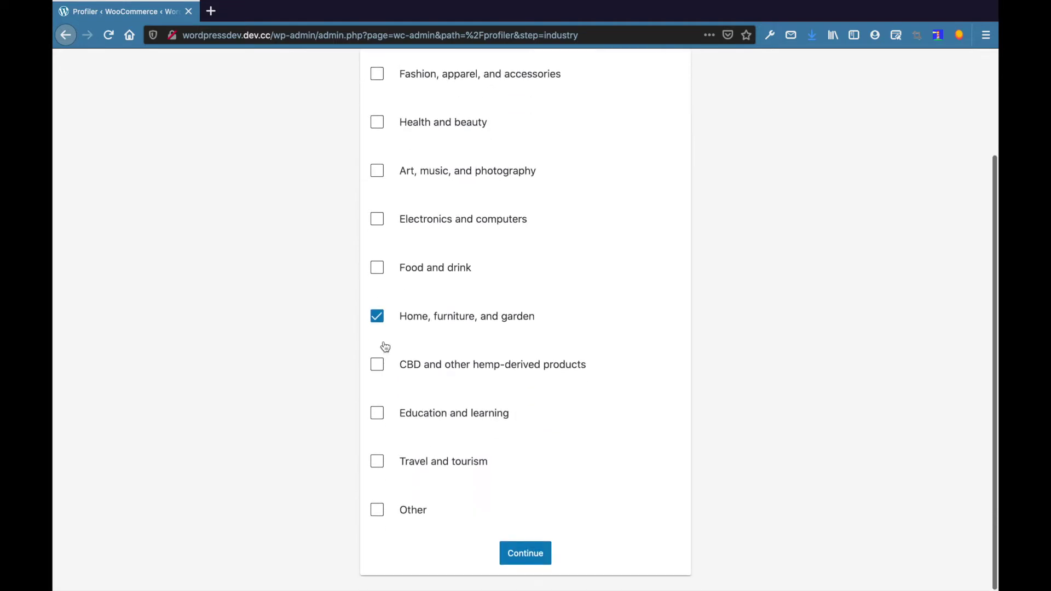
{"action": "left_click", "coordinate": [526, 553]}
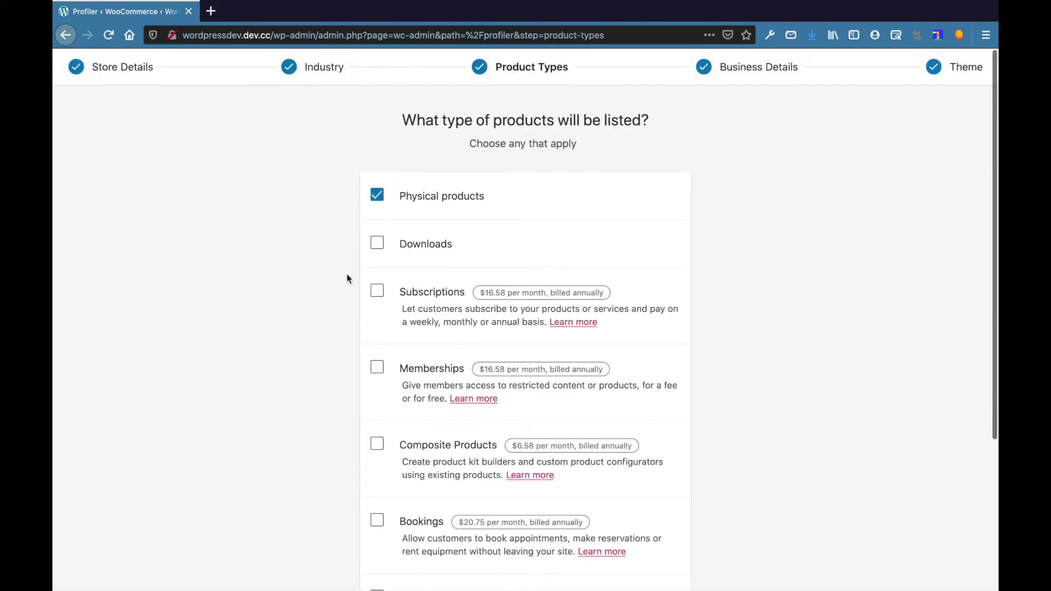
{"action": "scroll", "coordinate": [346, 321], "scroll_direction": "down", "scroll_amount": 1}
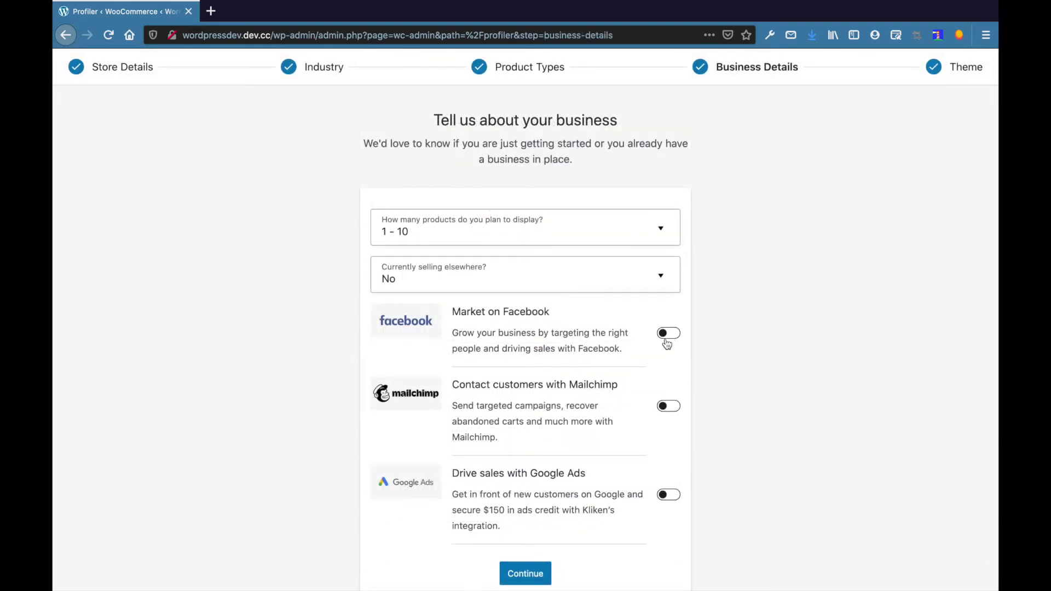
Submit the business details with 1 - 10 products, no selling elsewhere, and the Facebook, Mailchimp and Google Ads options off.
{"action": "left_click", "coordinate": [639, 234]}
{"action": "left_click", "coordinate": [729, 351]}
{"action": "scroll", "coordinate": [693, 495], "scroll_direction": "down", "scroll_amount": 1}
{"action": "scroll", "coordinate": [693, 494], "scroll_direction": "up", "scroll_amount": 1}
{"action": "scroll", "coordinate": [692, 491], "scroll_direction": "down", "scroll_amount": 1}
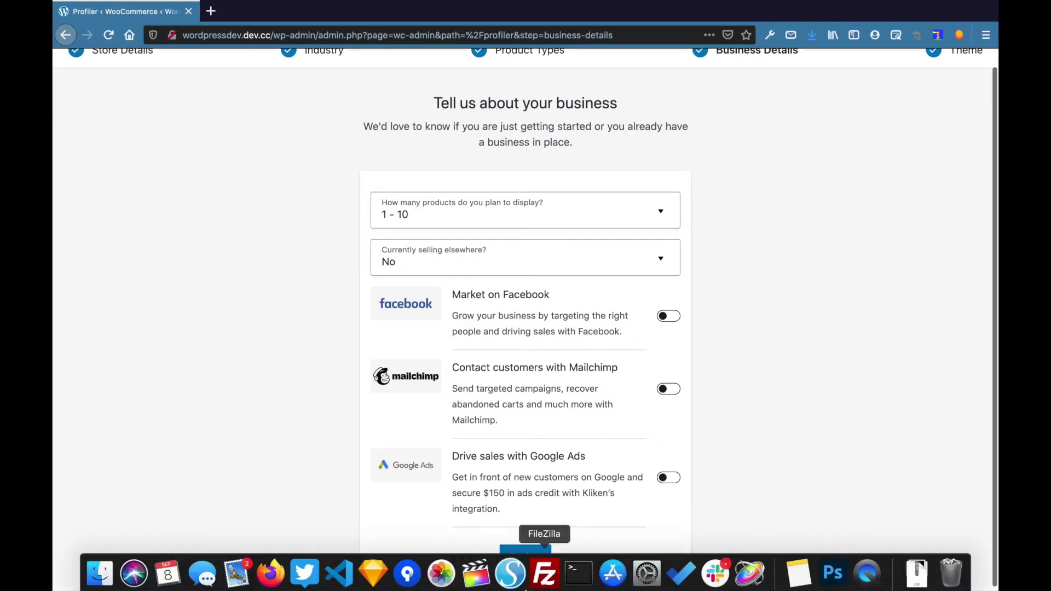
{"action": "left_click", "coordinate": [534, 559]}
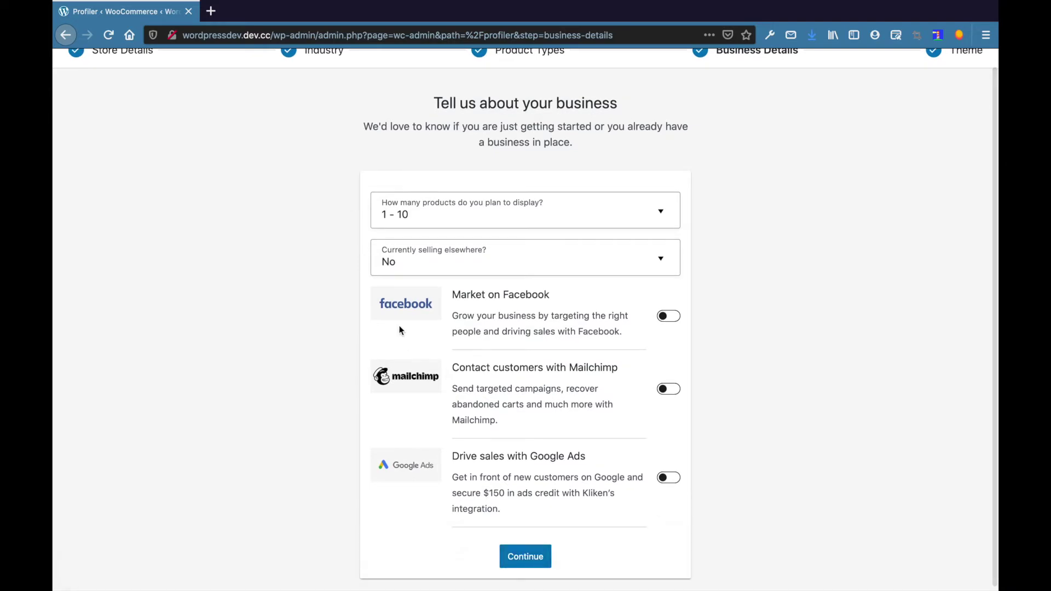
Continue the store setup with the active Essence Pro theme and decline Jetpack and WooCommerce Services.
{"action": "scroll", "coordinate": [246, 322], "scroll_direction": "down", "scroll_amount": 3}
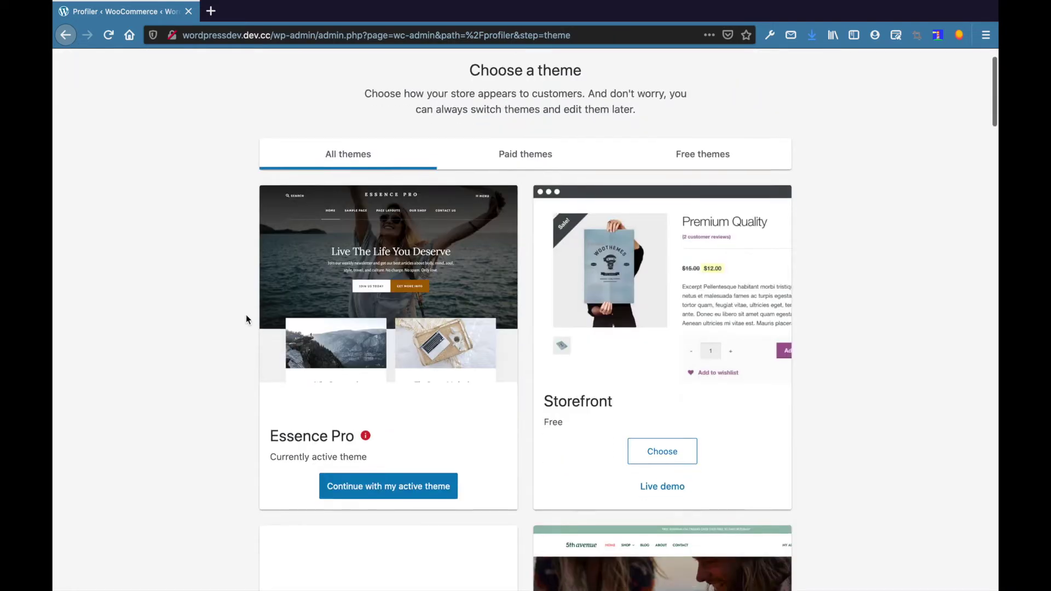
{"action": "left_click", "coordinate": [391, 459]}
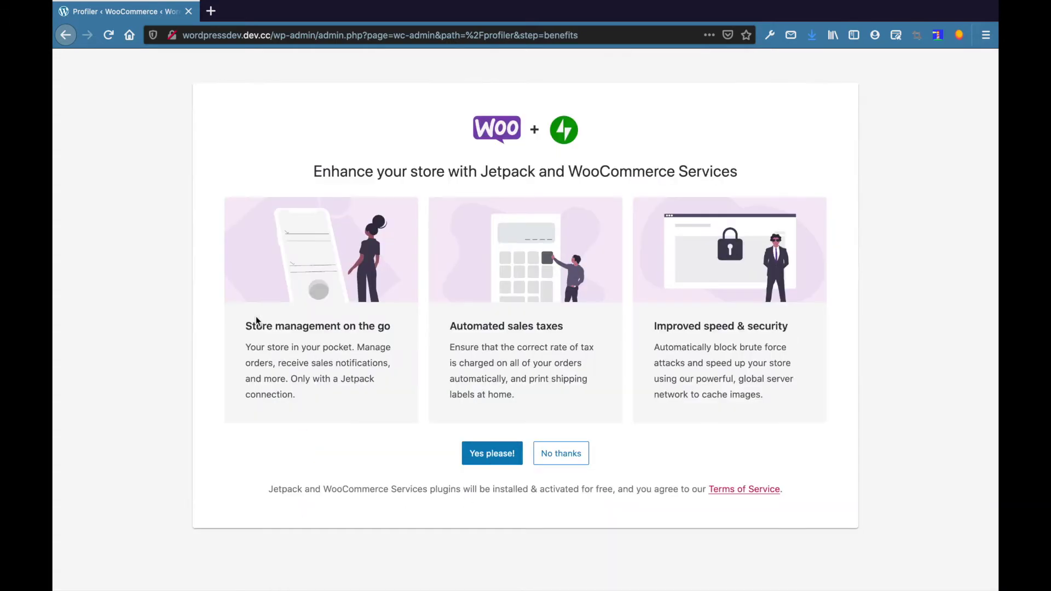
{"action": "left_click", "coordinate": [575, 448]}
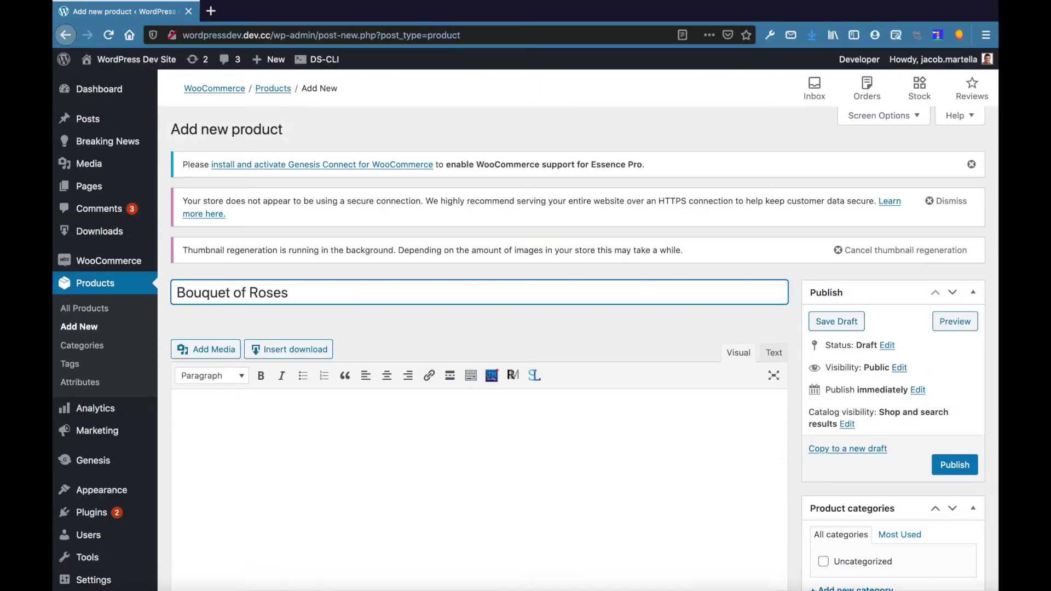
Enter the full Lorem ipsum placeholder paragraph as the main description of the Bouquet of Roses product.
{"action": "left_click", "coordinate": [353, 418]}
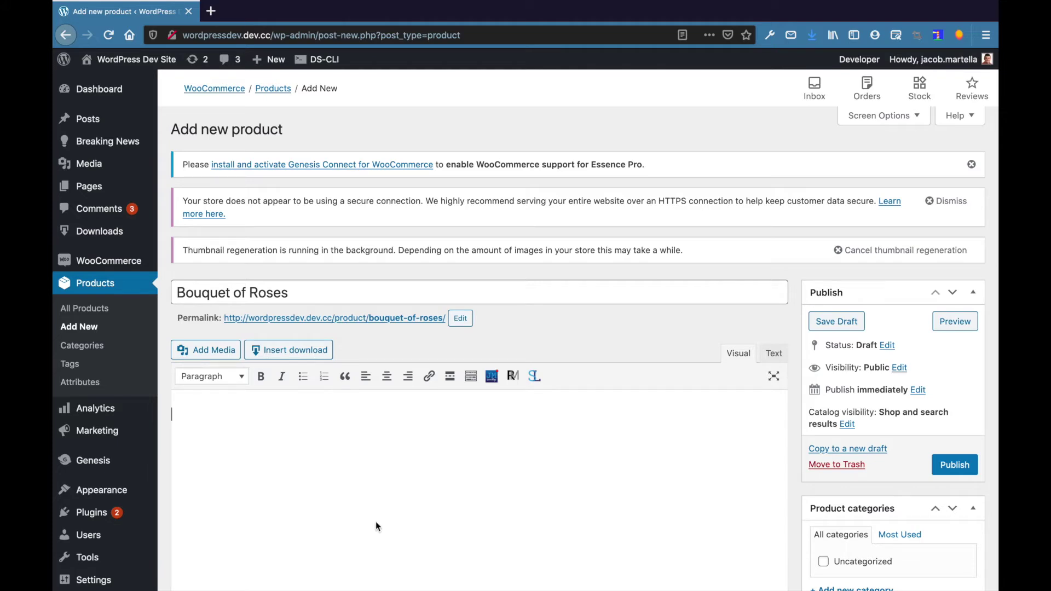
{"action": "type", "text": "Lorem ipsum dolor sit amet, consectetur adipiscing elit, sed do eiusmod tempor incididunt ut labore et dolore magna aliqua. Ut enim ad minim veniam, quis nostrud exercitation ullamco laboris nisi ut aliquip ex ea commodo consequat. Duis aute irure dolor in reprehenderit in voluptate velit esse cillum dolore eu fugiat nulla pariatur. Excepteur sint occaecat cupidatat non proident, sunt in culpa qui officia deserunt mollit anim id est laborum."}
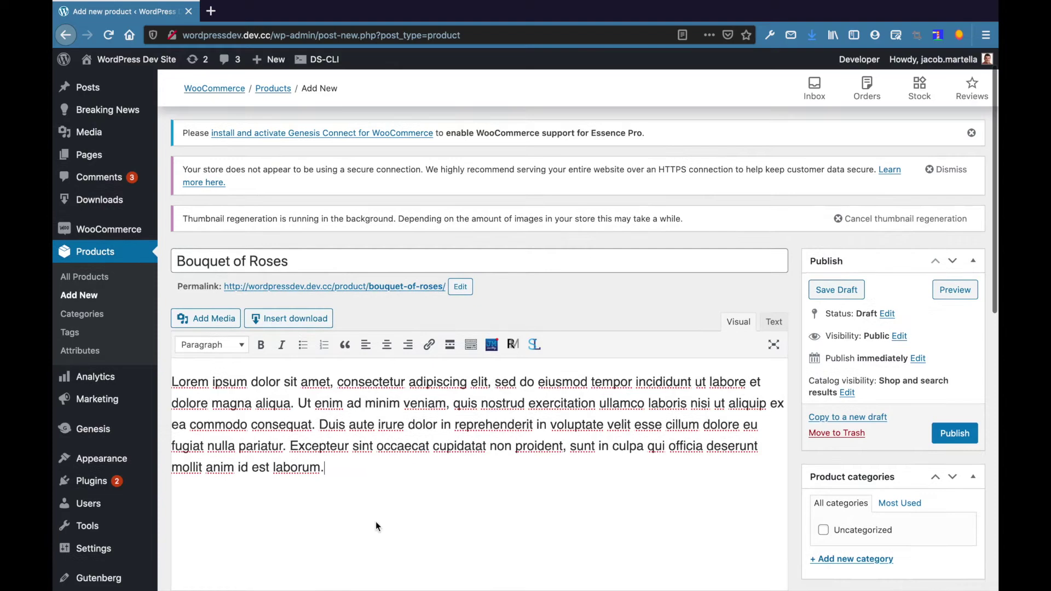
Set the product's regular price to 25.00 and leave the sale price empty.
{"action": "scroll", "coordinate": [376, 522], "scroll_direction": "down", "scroll_amount": 3}
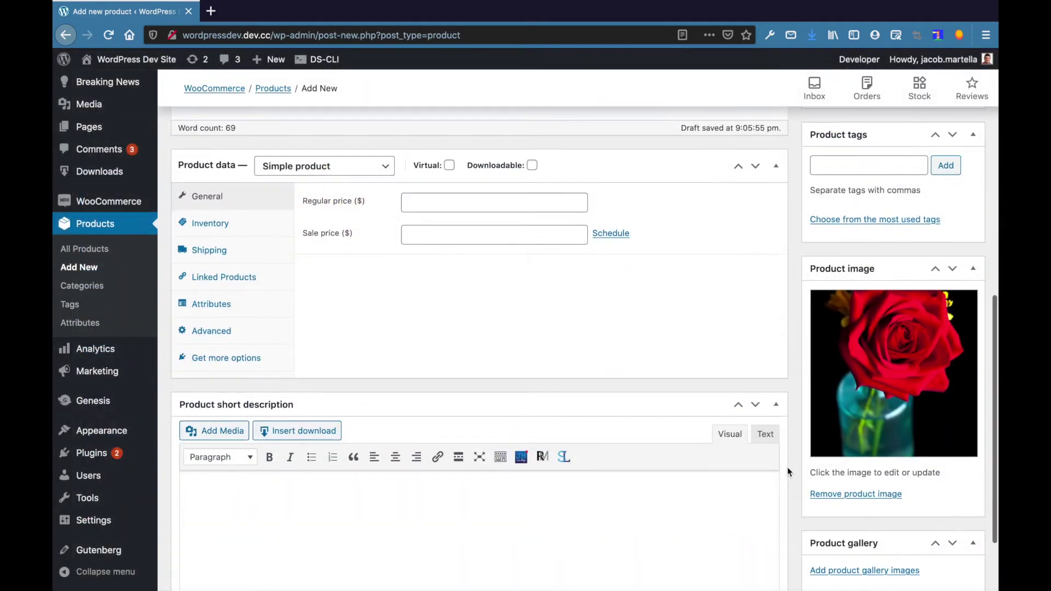
{"action": "scroll", "coordinate": [787, 467], "scroll_direction": "down", "scroll_amount": 1}
{"action": "left_click", "coordinate": [430, 171]}
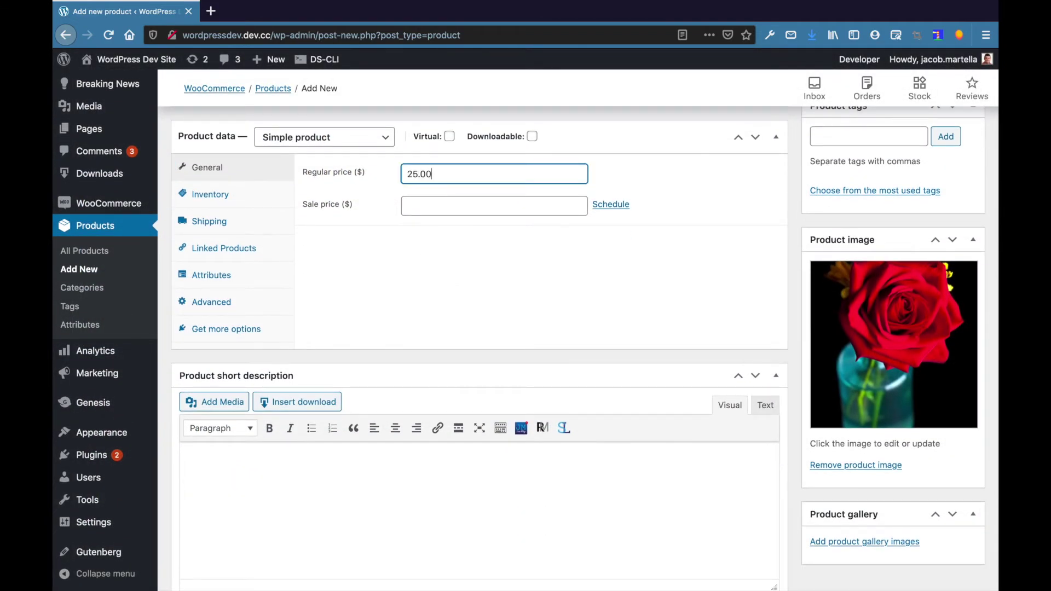
{"action": "key", "text": "Tab"}
Look over the product's inventory, shipping and linked products settings.
{"action": "left_click", "coordinate": [233, 194]}
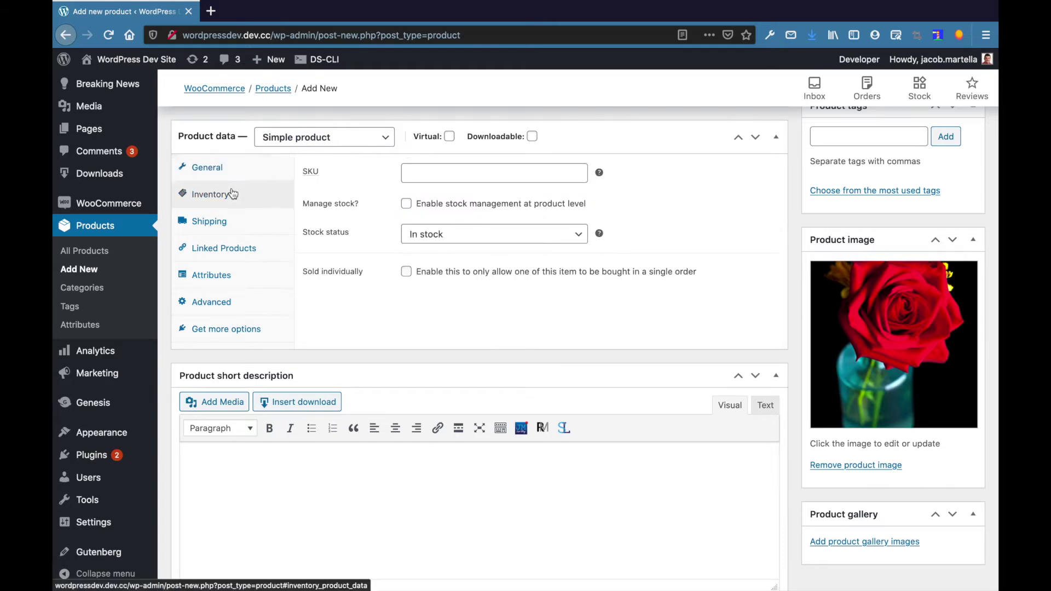
{"action": "left_click", "coordinate": [234, 225]}
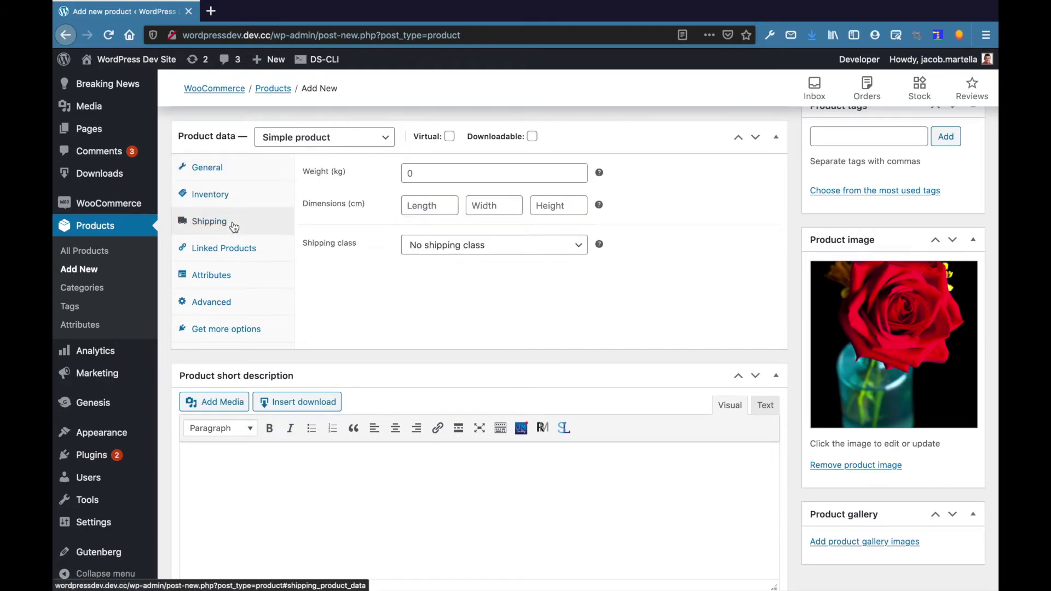
{"action": "left_click", "coordinate": [241, 259]}
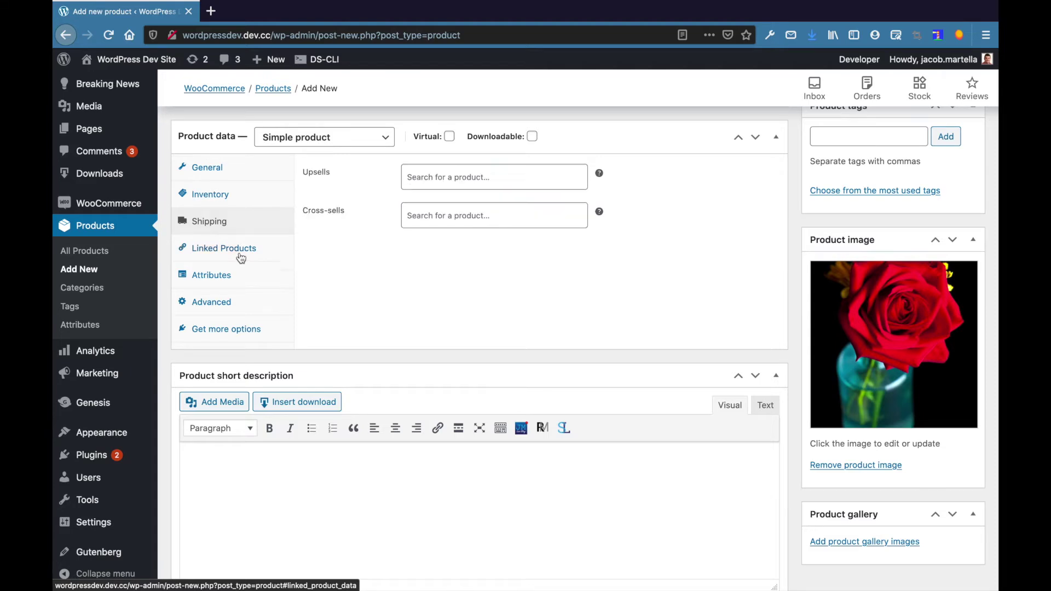
Add a custom product attribute to the Bouquet of Roses product.
{"action": "left_click", "coordinate": [238, 286]}
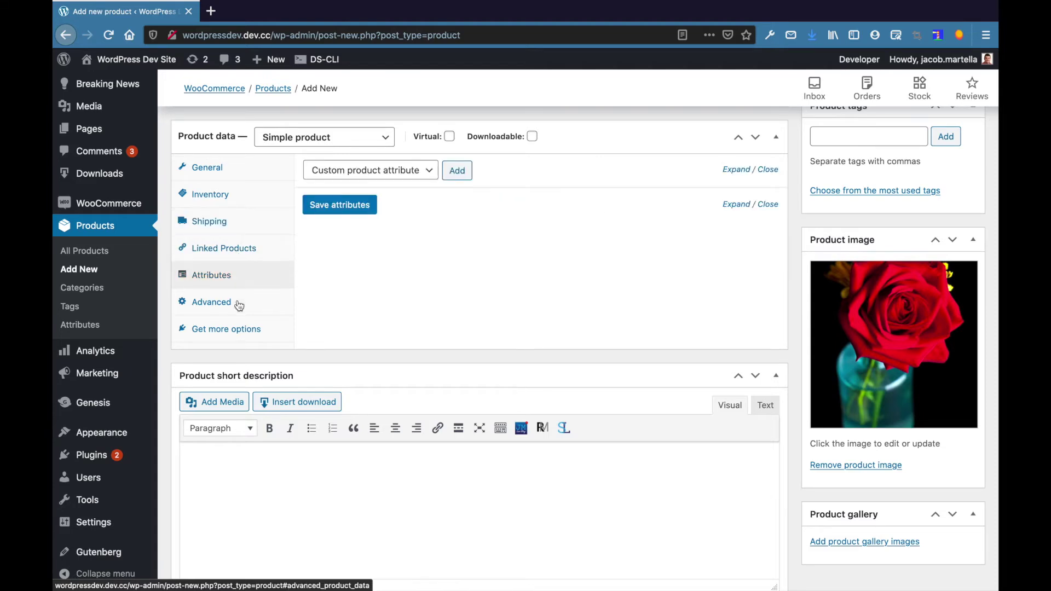
{"action": "left_click", "coordinate": [428, 173]}
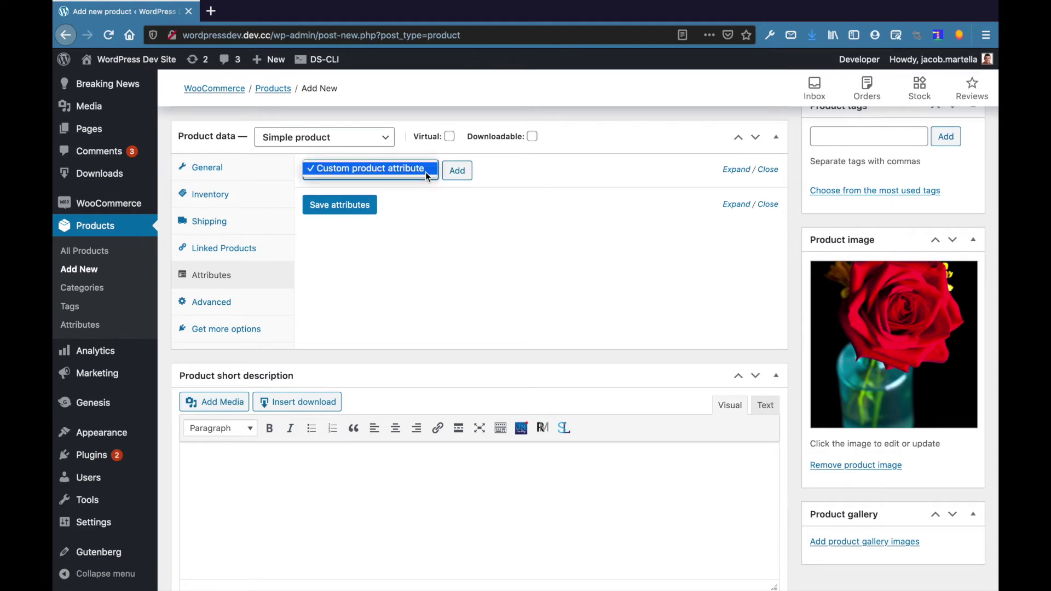
{"action": "left_click", "coordinate": [453, 175]}
{"action": "left_click", "coordinate": [461, 174]}
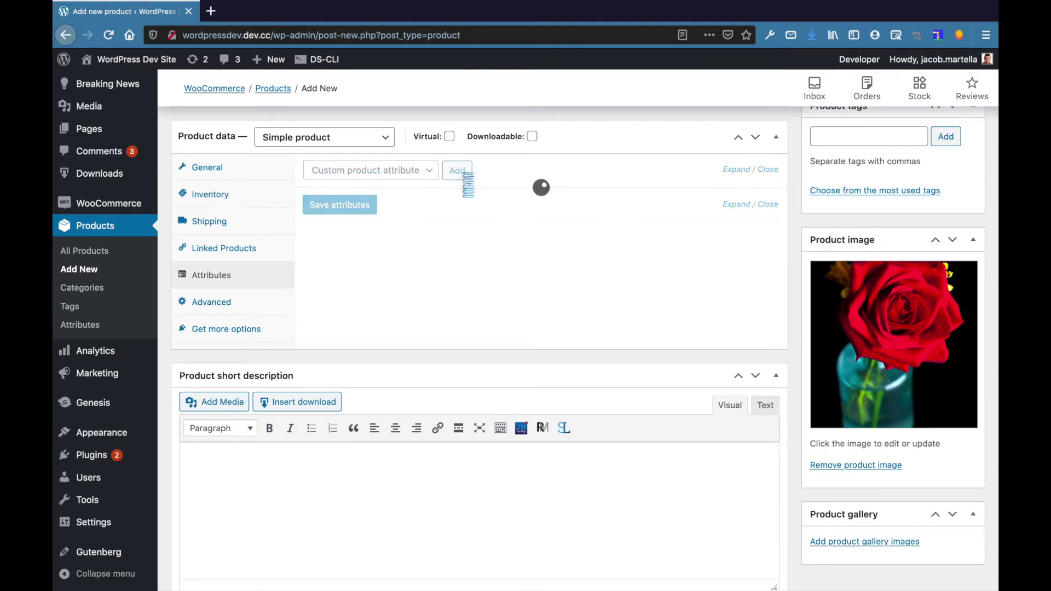
{"action": "left_click", "coordinate": [384, 270]}
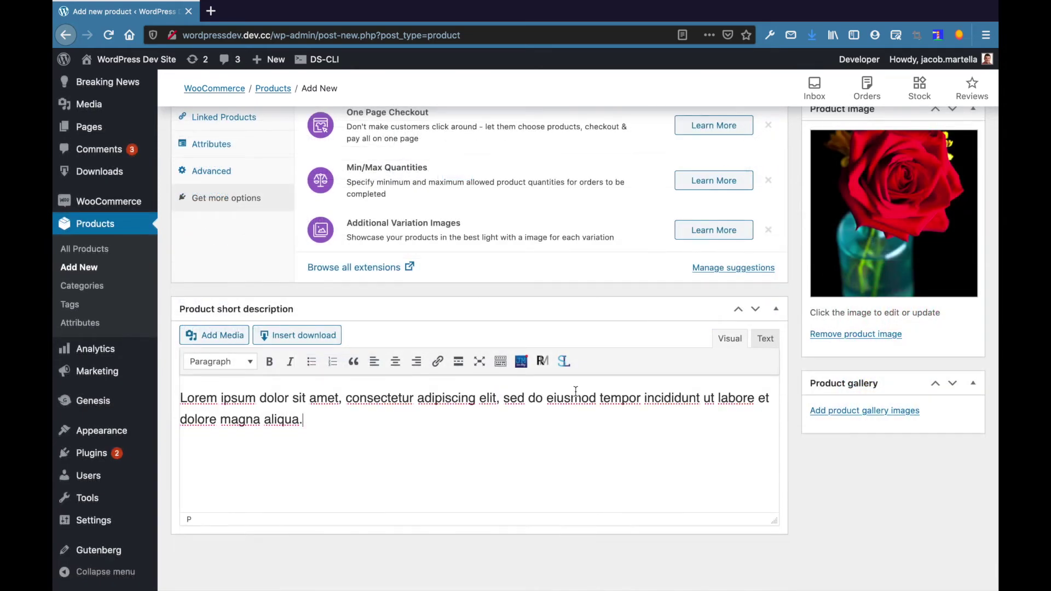
Publish the Bouquet of Roses product.
{"action": "scroll", "coordinate": [575, 391], "scroll_direction": "up", "scroll_amount": 3}
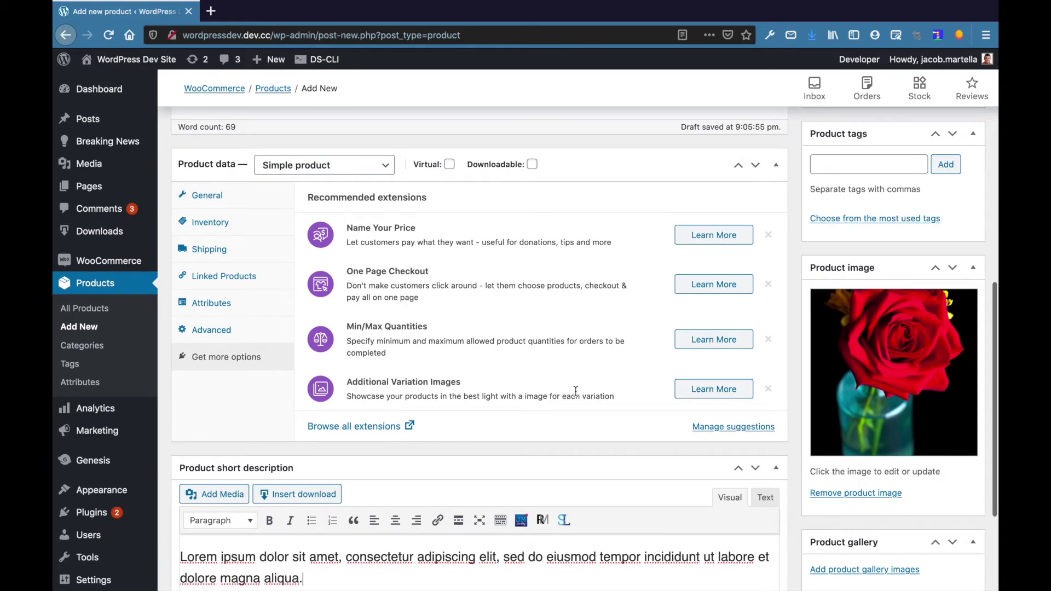
{"action": "scroll", "coordinate": [576, 391], "scroll_direction": "up", "scroll_amount": 1}
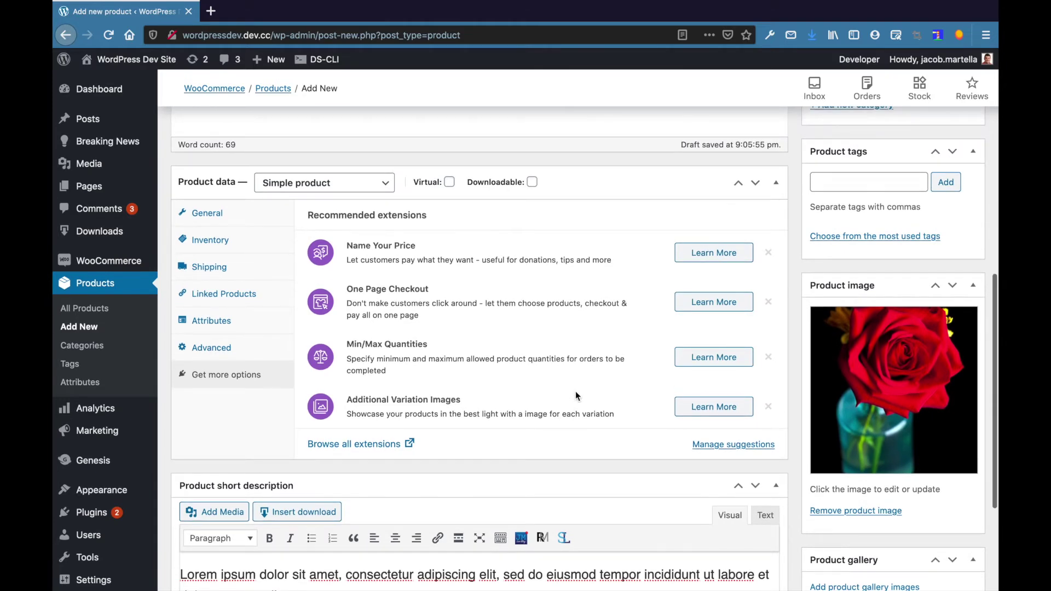
{"action": "scroll", "coordinate": [576, 391], "scroll_direction": "up", "scroll_amount": 2}
{"action": "scroll", "coordinate": [576, 391], "scroll_direction": "up", "scroll_amount": 2}
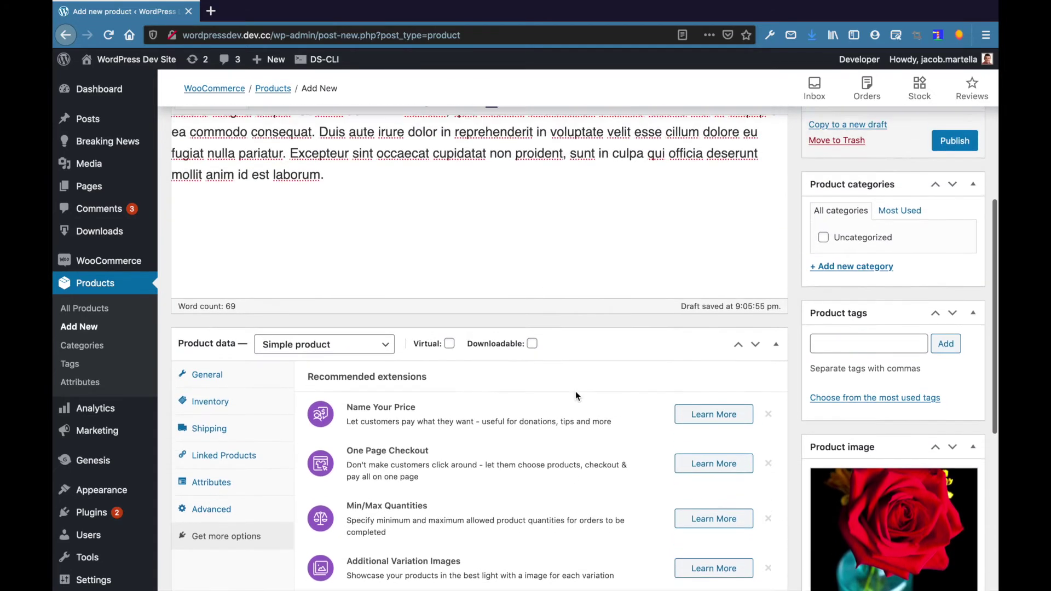
{"action": "left_click", "coordinate": [953, 158]}
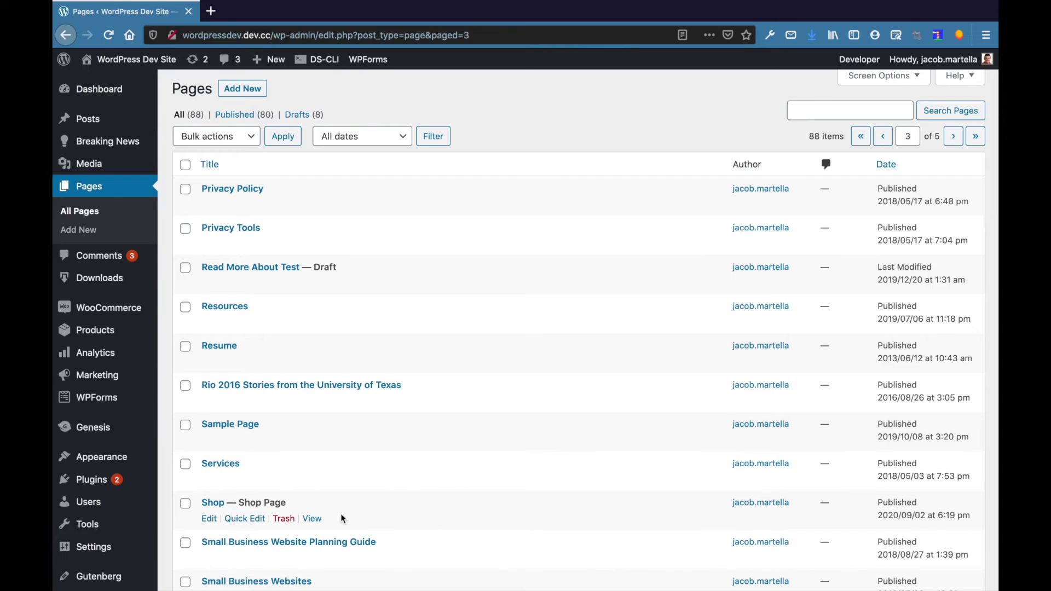
View the live Shop page from the site's page list.
{"action": "left_click", "coordinate": [317, 520]}
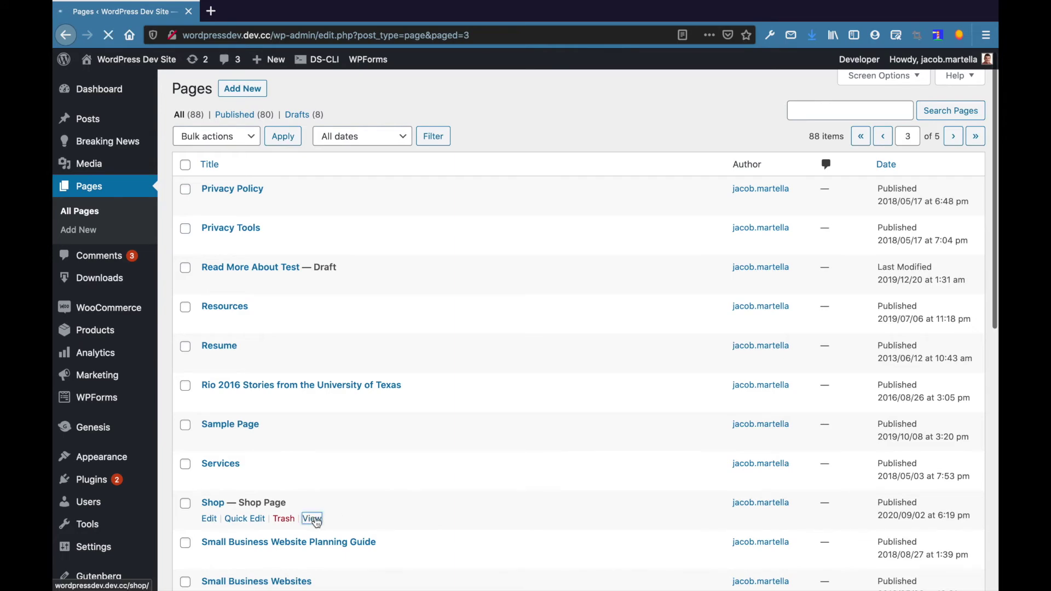
Look over the live Shop page and the Bouquet of Roses product page, including its price, image and description.
{"action": "scroll", "coordinate": [446, 519], "scroll_direction": "down", "scroll_amount": 4}
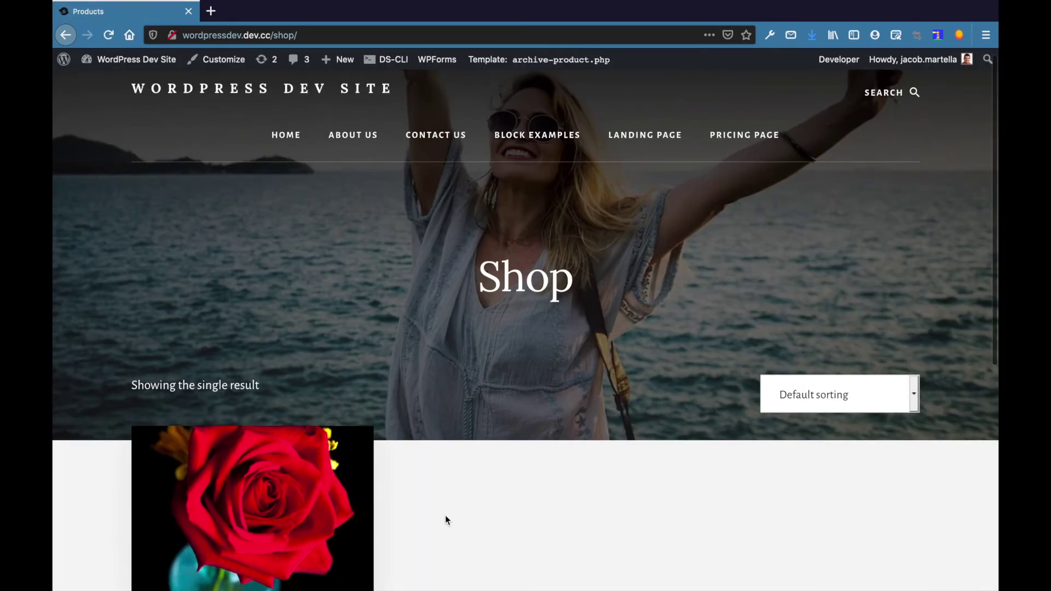
{"action": "scroll", "coordinate": [445, 515], "scroll_direction": "down", "scroll_amount": 5}
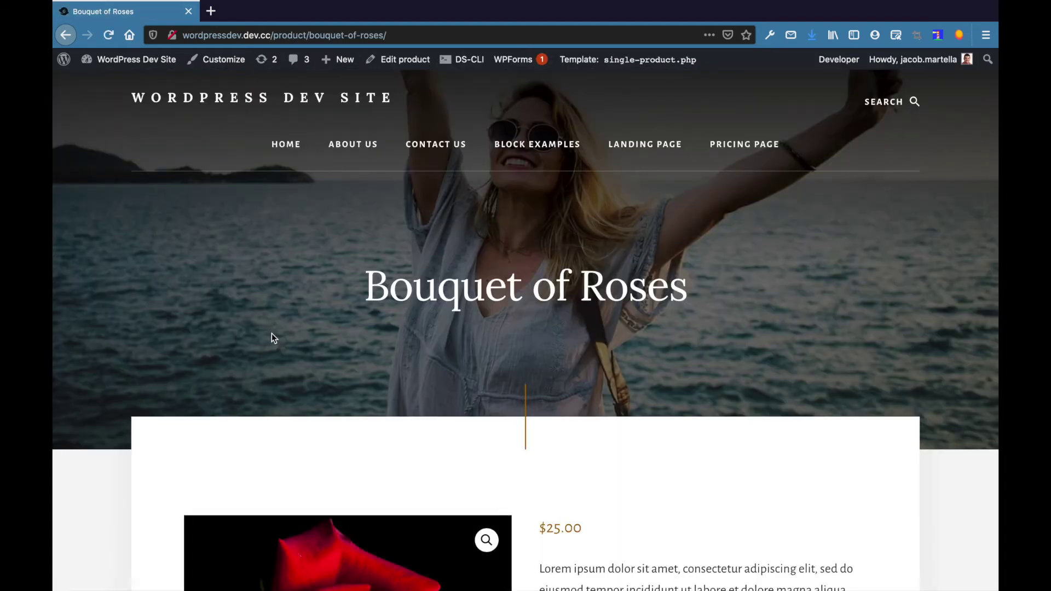
{"action": "scroll", "coordinate": [274, 338], "scroll_direction": "down", "scroll_amount": 5}
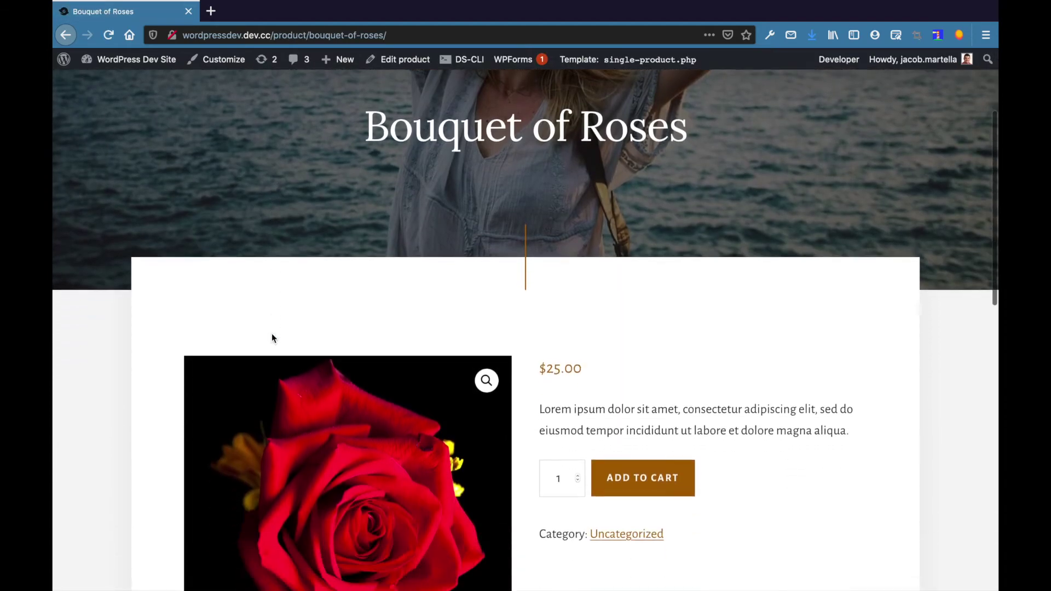
{"action": "scroll", "coordinate": [167, 462], "scroll_direction": "down", "scroll_amount": 10}
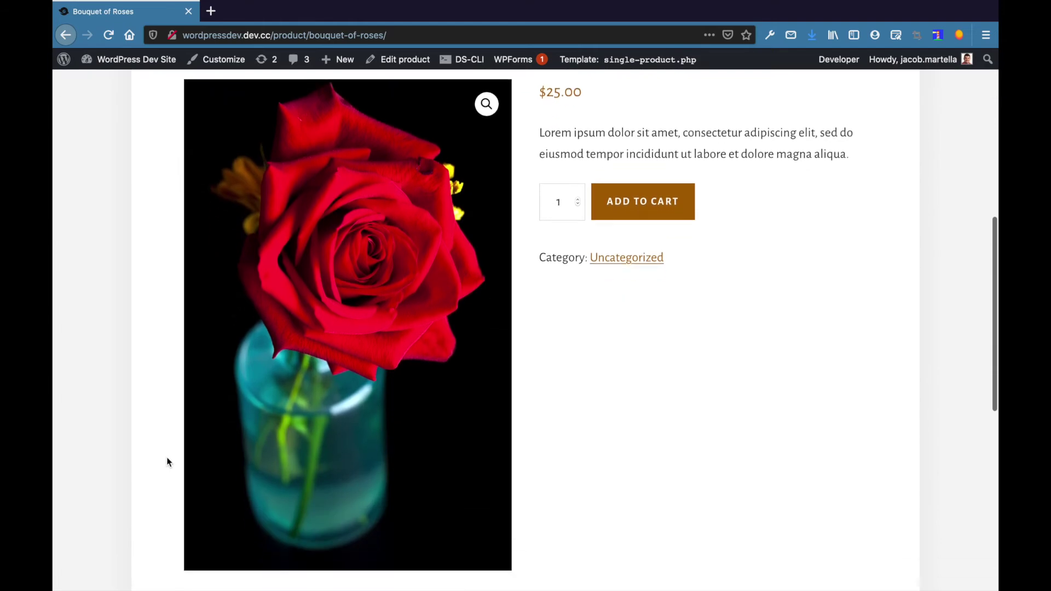
{"action": "scroll", "coordinate": [167, 462], "scroll_direction": "down", "scroll_amount": 10}
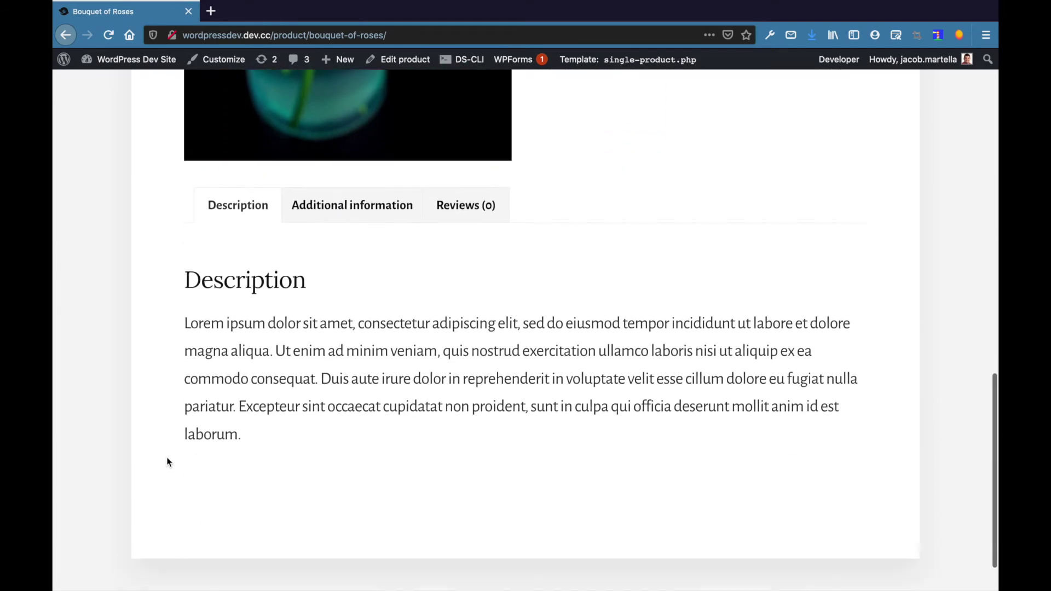
{"action": "scroll", "coordinate": [167, 461], "scroll_direction": "up", "scroll_amount": 13}
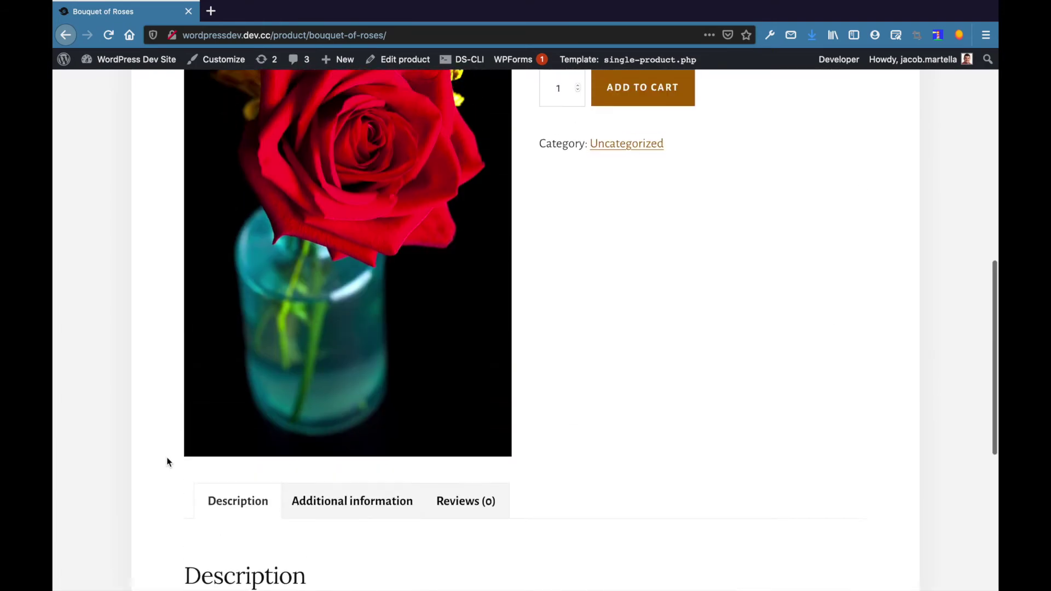
{"action": "scroll", "coordinate": [167, 462], "scroll_direction": "up", "scroll_amount": 11}
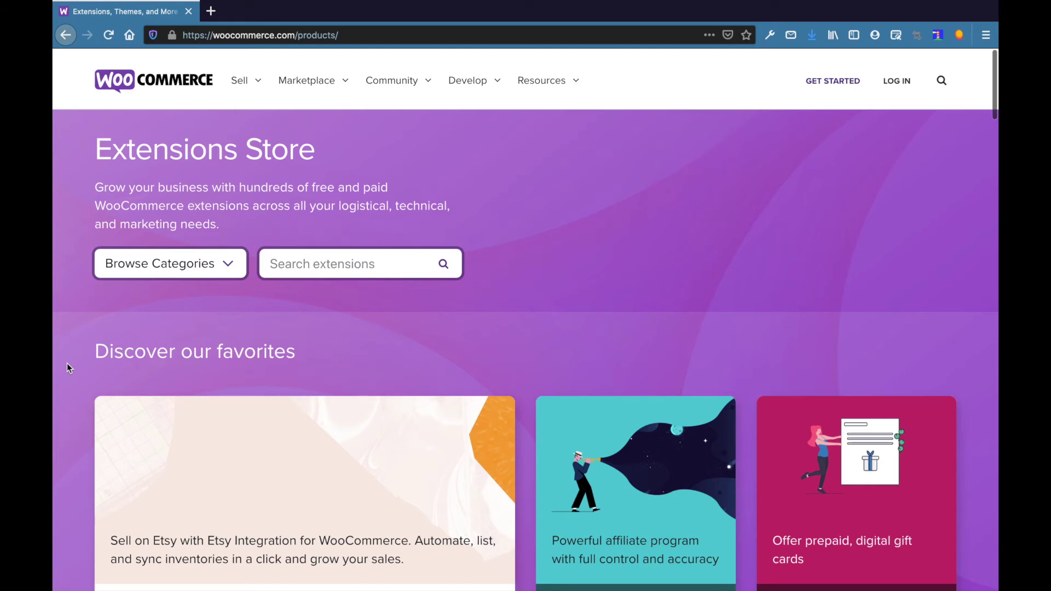
Browse the WooCommerce Extensions Store from the favorites through the shipping, marketing and payments sections to the extension guides.
{"action": "scroll", "coordinate": [66, 363], "scroll_direction": "down", "scroll_amount": 3}
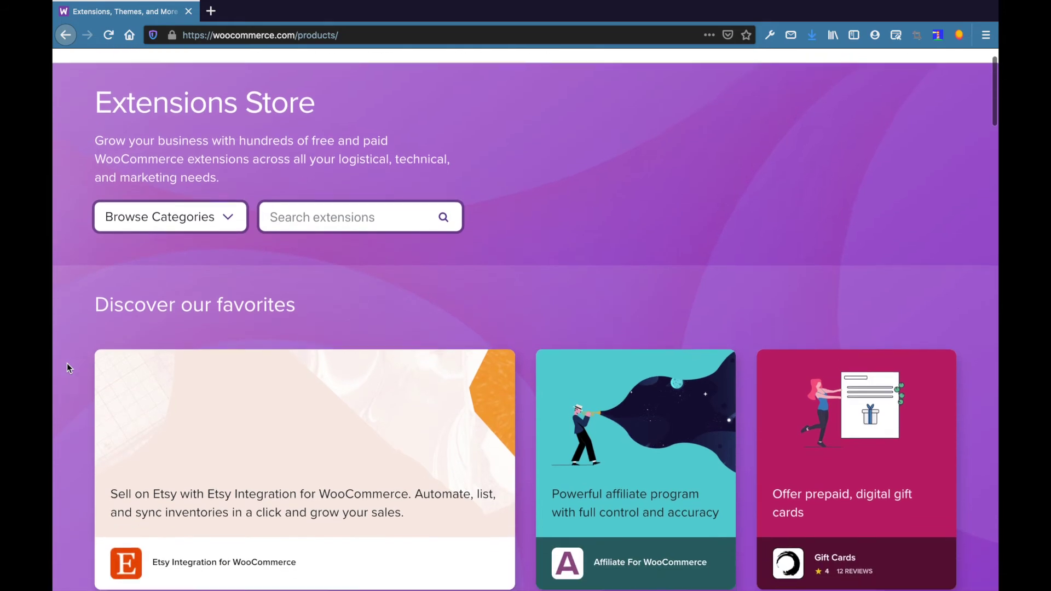
{"action": "scroll", "coordinate": [67, 363], "scroll_direction": "down", "scroll_amount": 5}
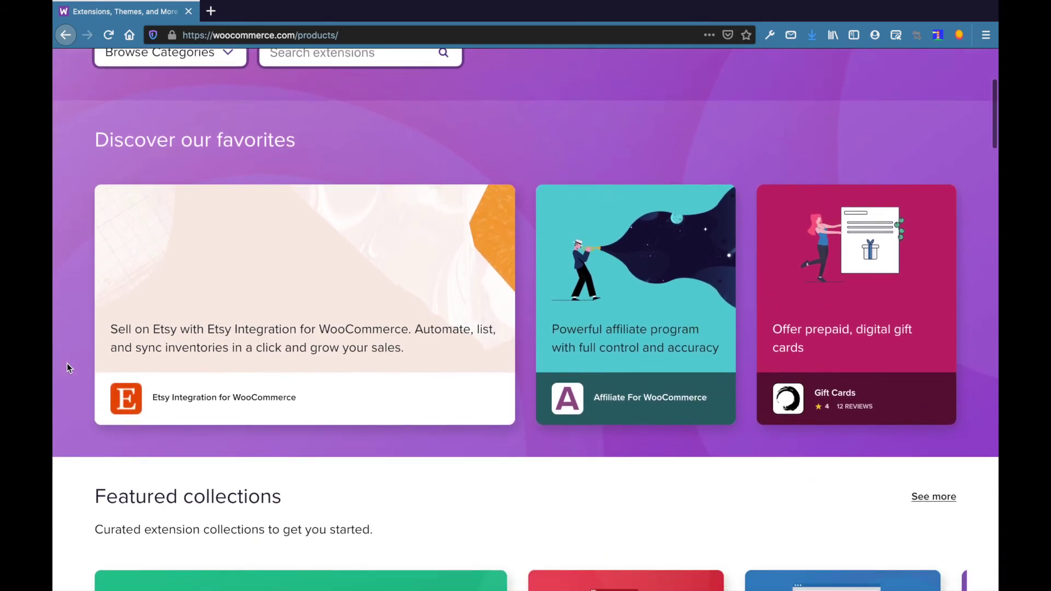
{"action": "scroll", "coordinate": [67, 363], "scroll_direction": "down", "scroll_amount": 3}
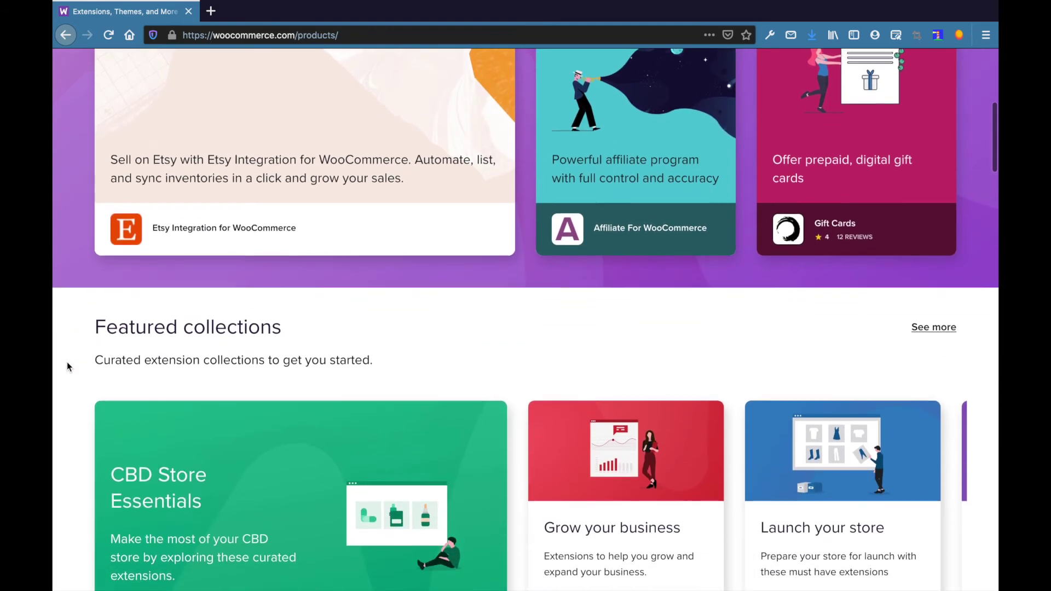
{"action": "scroll", "coordinate": [67, 363], "scroll_direction": "down", "scroll_amount": 4}
{"action": "scroll", "coordinate": [67, 362], "scroll_direction": "down", "scroll_amount": 5}
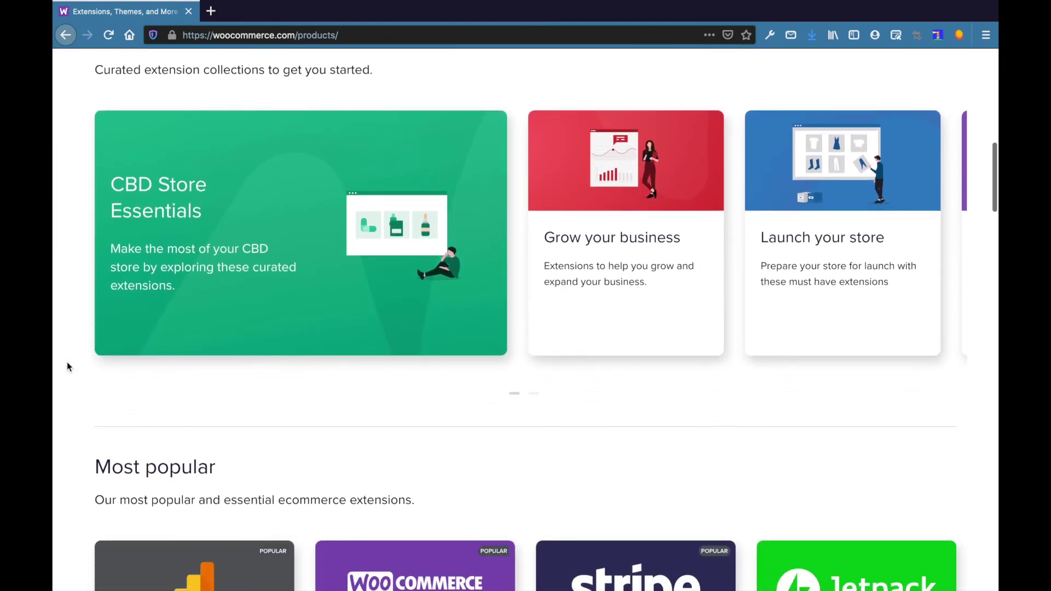
{"action": "scroll", "coordinate": [67, 362], "scroll_direction": "down", "scroll_amount": 5}
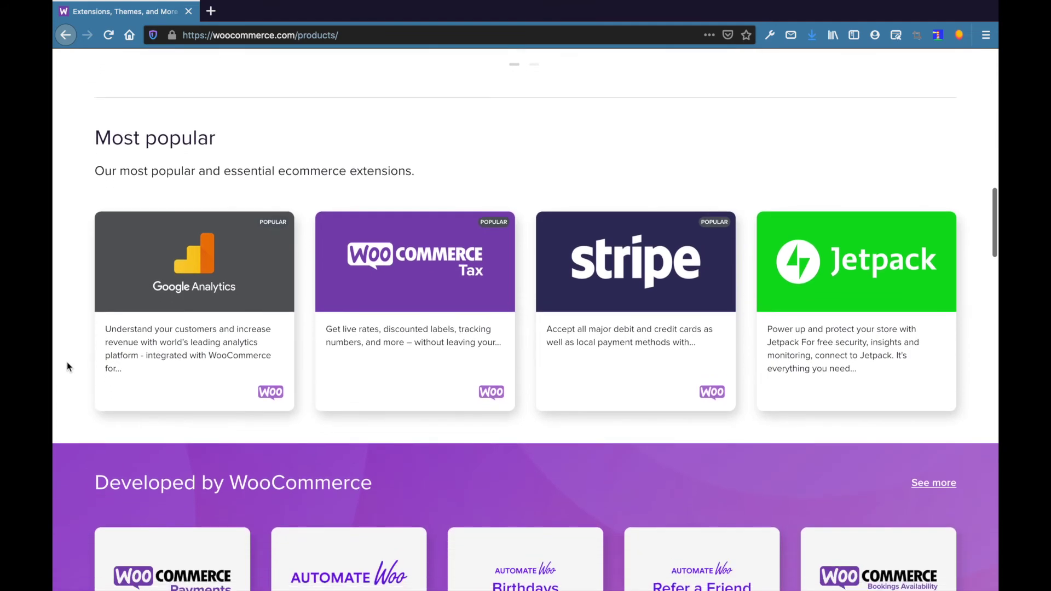
{"action": "scroll", "coordinate": [67, 366], "scroll_direction": "down", "scroll_amount": 3}
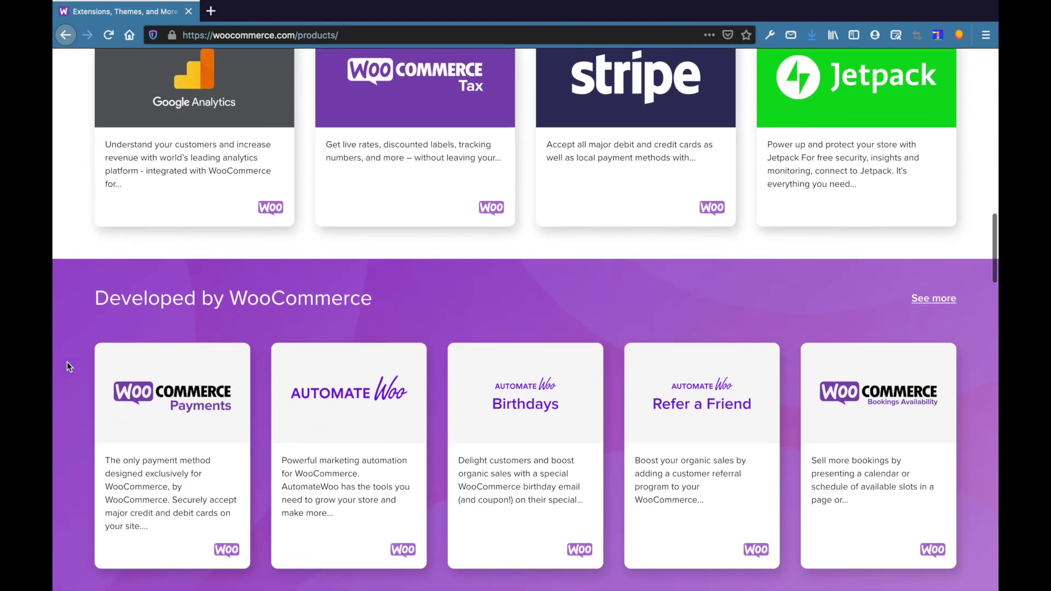
{"action": "scroll", "coordinate": [67, 363], "scroll_direction": "down", "scroll_amount": 4}
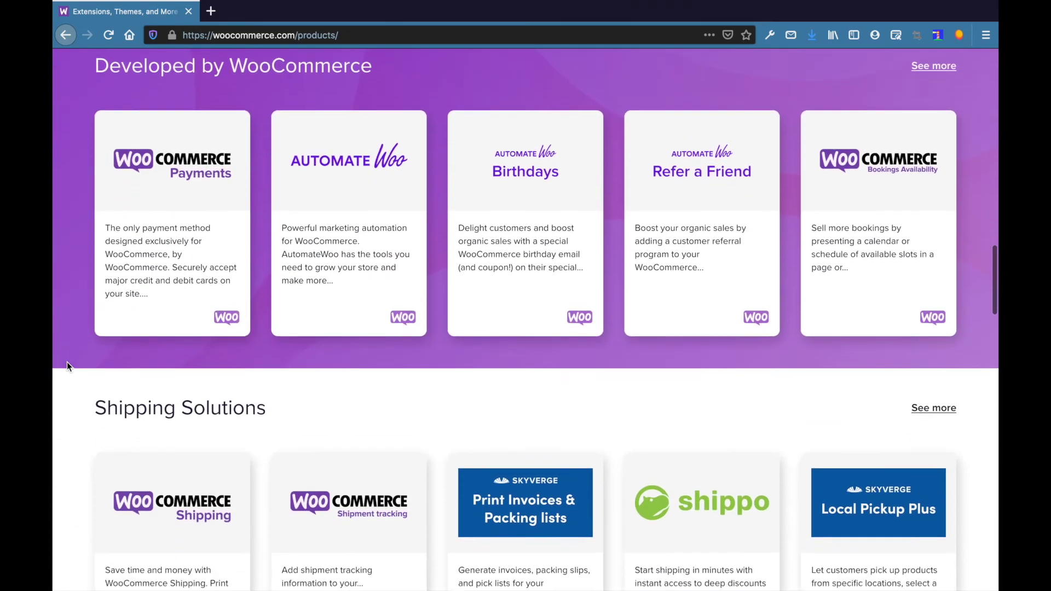
{"action": "scroll", "coordinate": [67, 363], "scroll_direction": "down", "scroll_amount": 4}
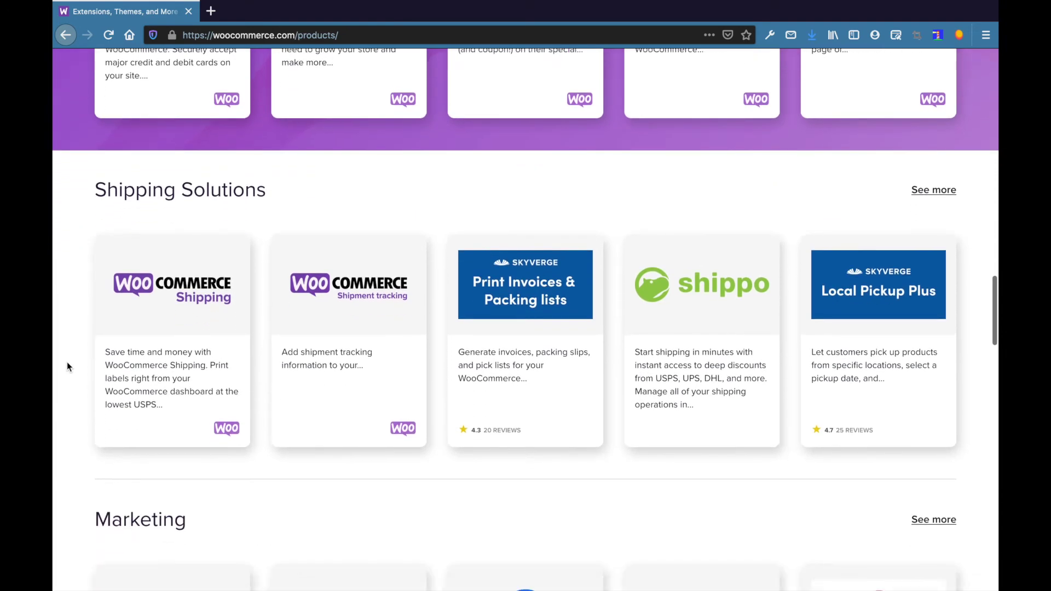
{"action": "scroll", "coordinate": [67, 363], "scroll_direction": "down", "scroll_amount": 3}
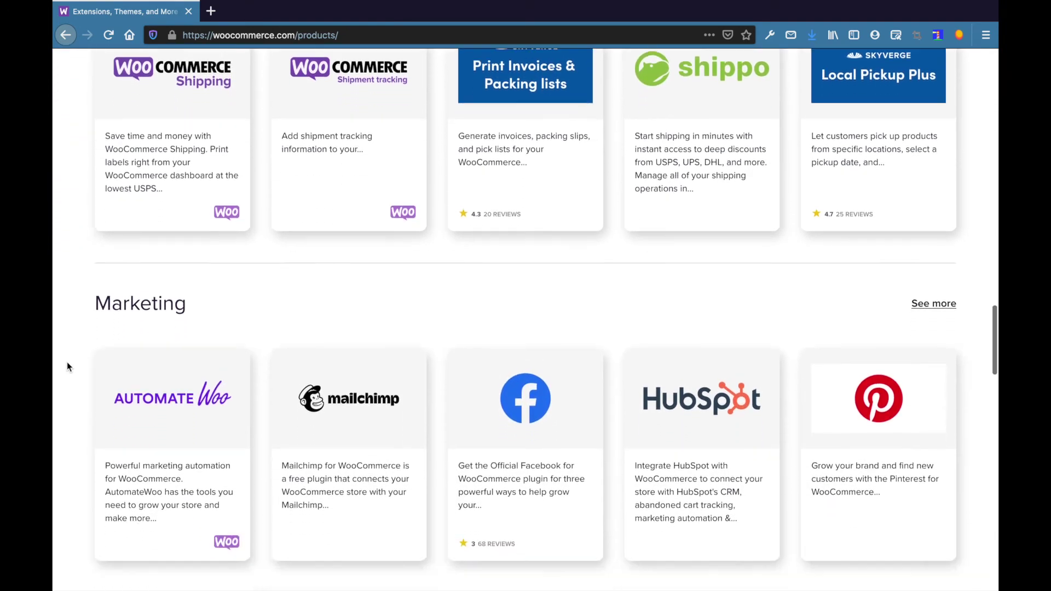
{"action": "scroll", "coordinate": [67, 363], "scroll_direction": "down", "scroll_amount": 5}
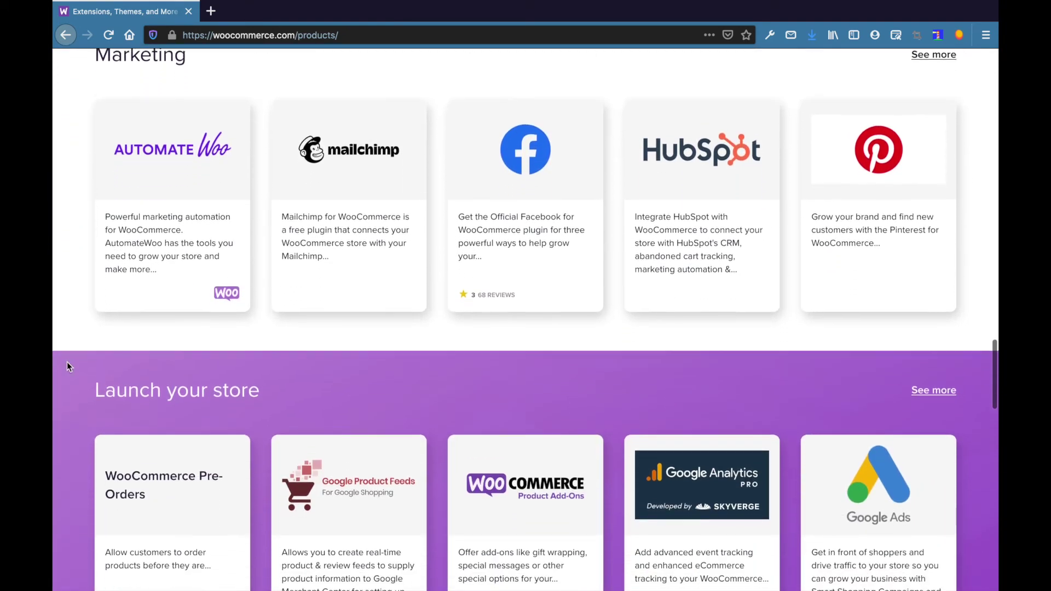
{"action": "scroll", "coordinate": [67, 363], "scroll_direction": "down", "scroll_amount": 5}
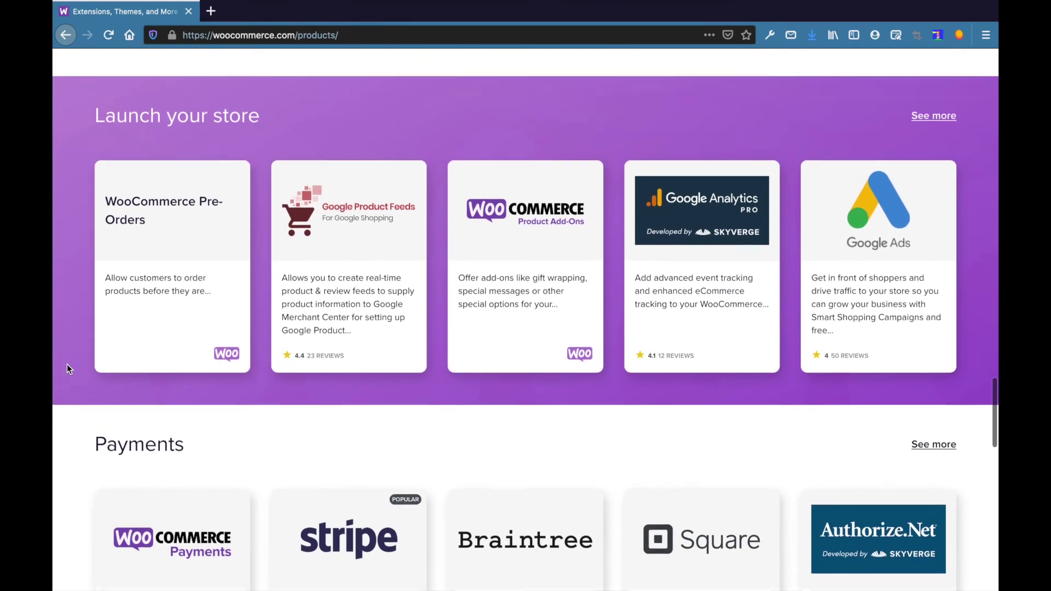
{"action": "scroll", "coordinate": [67, 364], "scroll_direction": "down", "scroll_amount": 5}
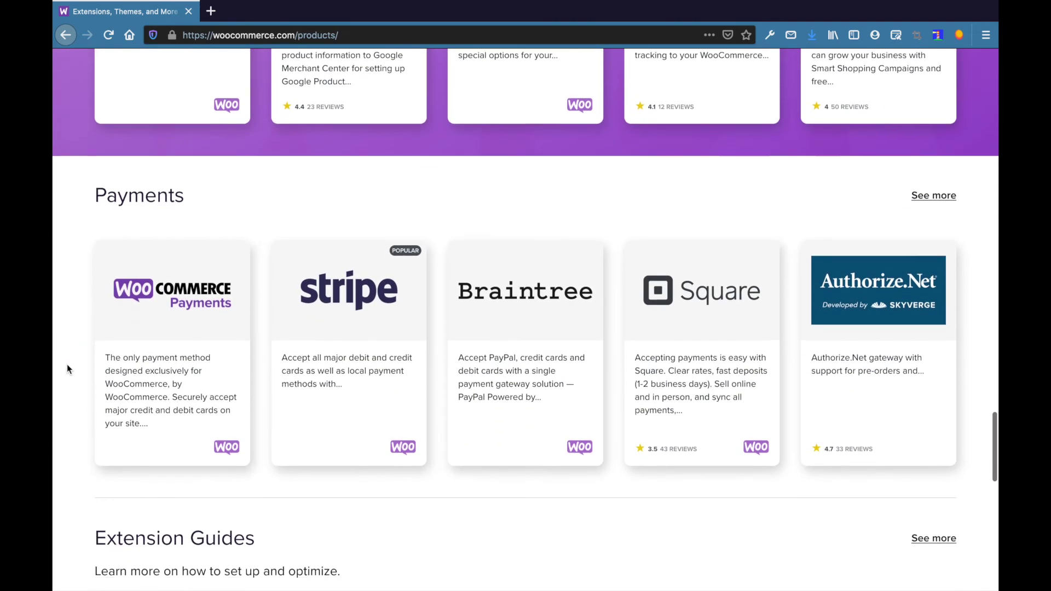
{"action": "scroll", "coordinate": [67, 364], "scroll_direction": "down", "scroll_amount": 3}
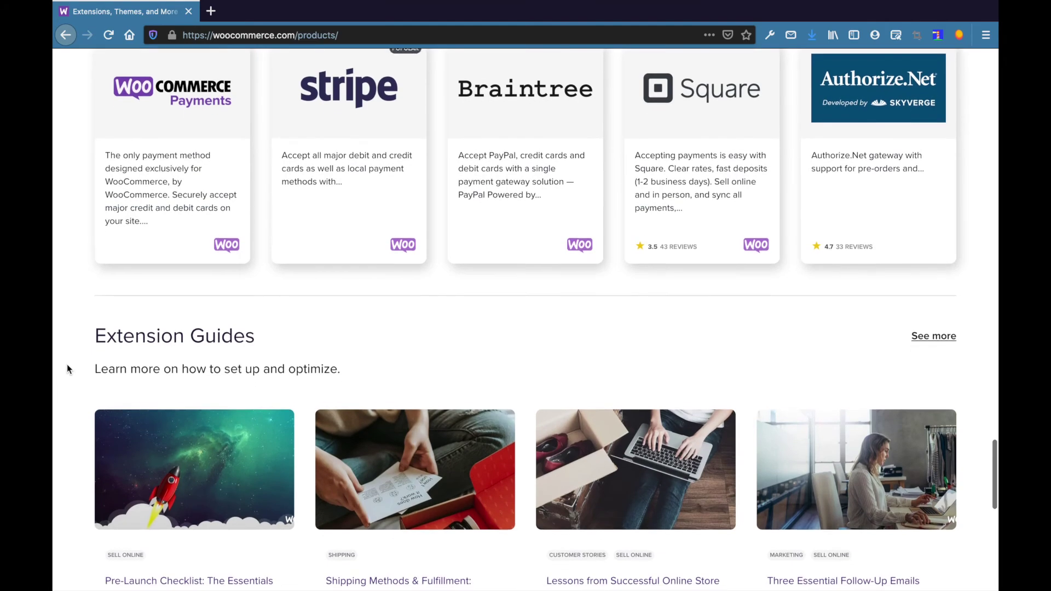
{"action": "scroll", "coordinate": [67, 363], "scroll_direction": "down", "scroll_amount": 4}
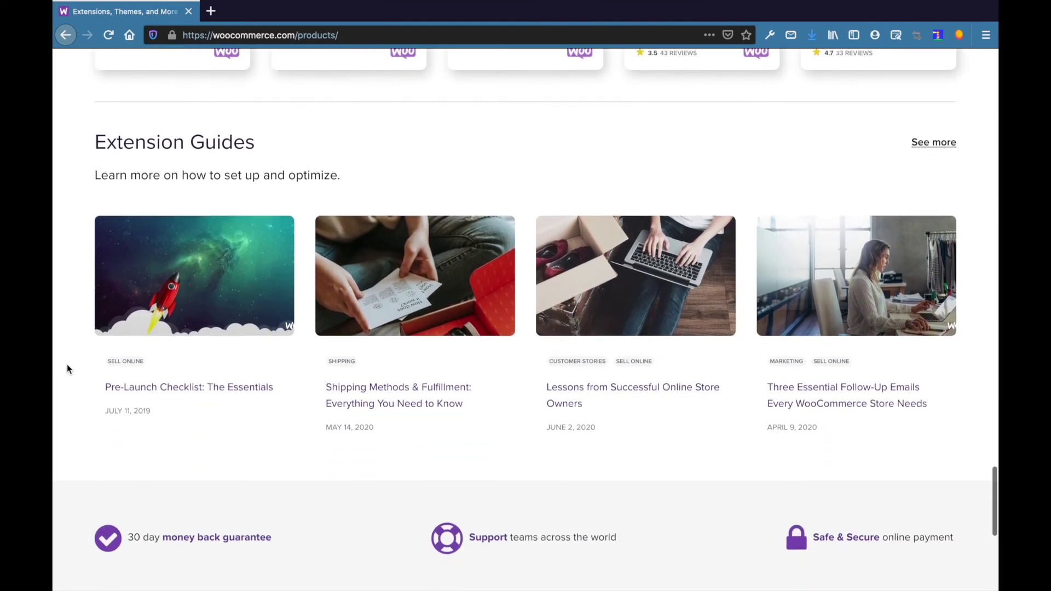
{"action": "scroll", "coordinate": [67, 366], "scroll_direction": "up", "scroll_amount": 15}
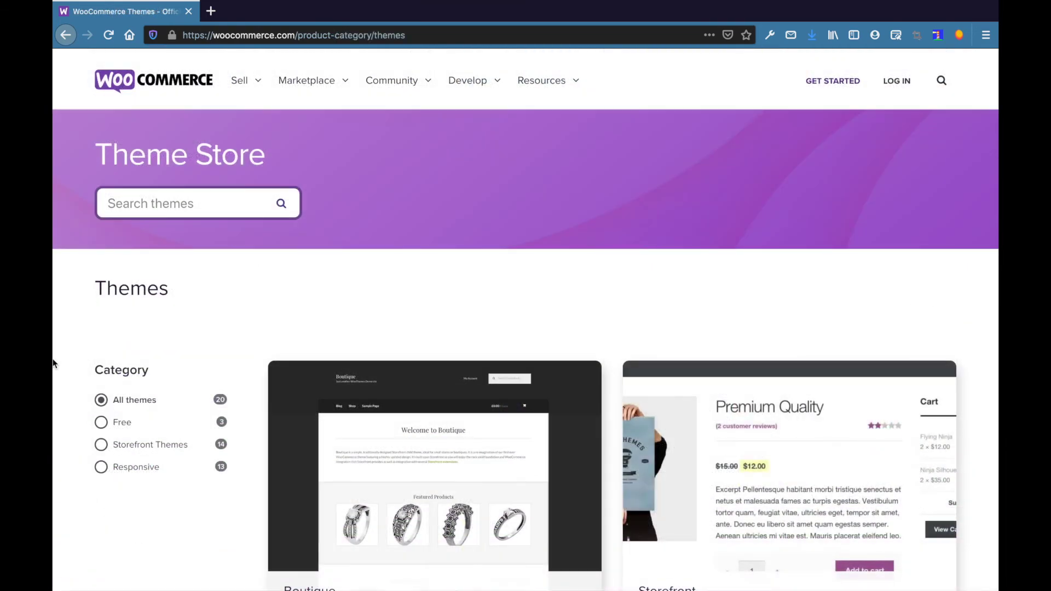
Browse the themes offered in the WooCommerce Theme Store down to the end of the list.
{"action": "scroll", "coordinate": [53, 364], "scroll_direction": "down", "scroll_amount": 6}
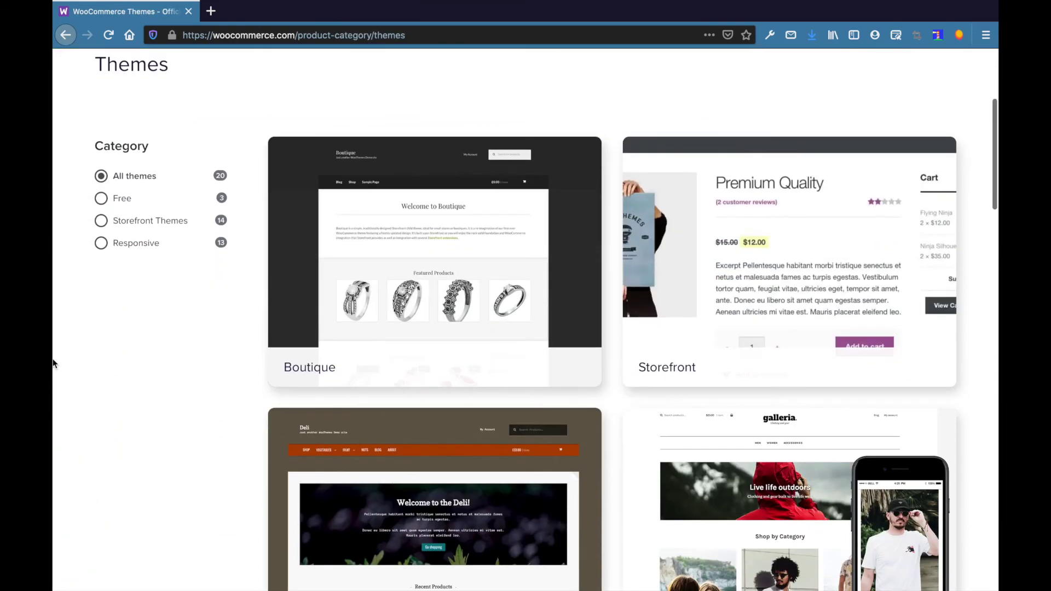
{"action": "scroll", "coordinate": [53, 363], "scroll_direction": "down", "scroll_amount": 1}
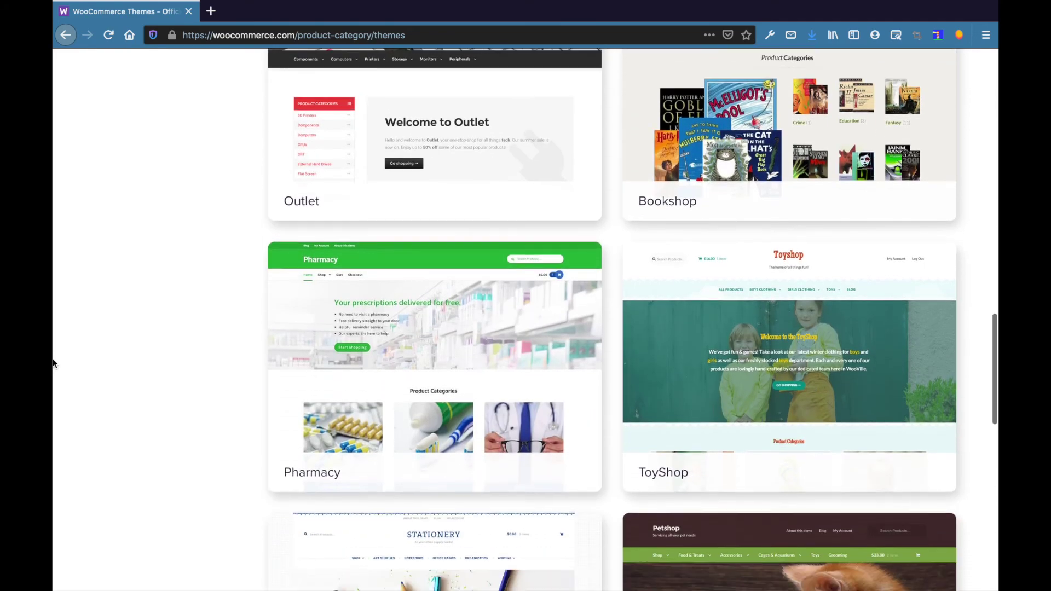
{"action": "scroll", "coordinate": [54, 364], "scroll_direction": "down", "scroll_amount": 4}
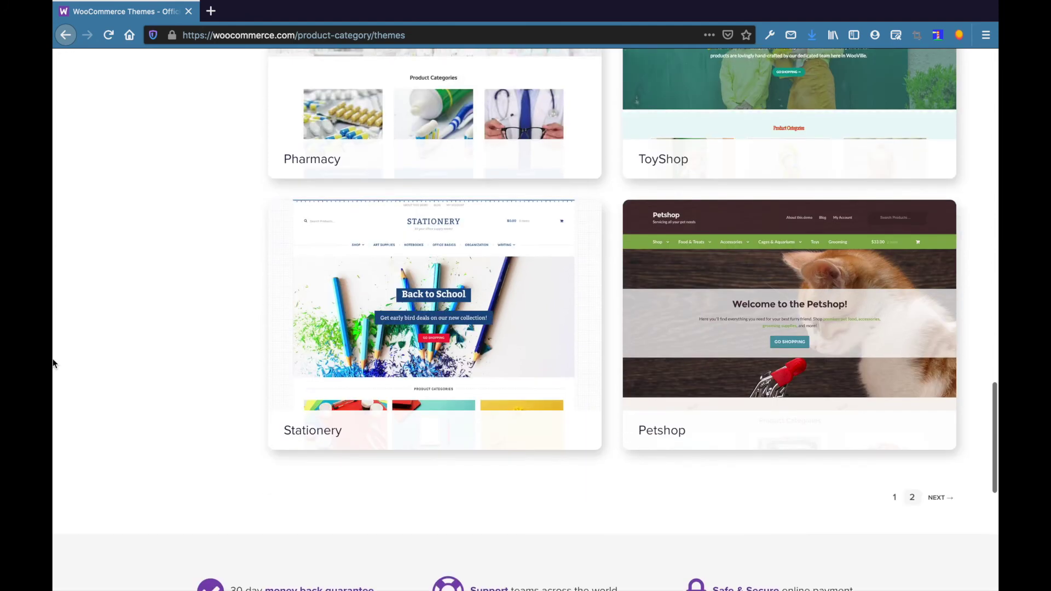
{"action": "scroll", "coordinate": [54, 364], "scroll_direction": "down", "scroll_amount": 2}
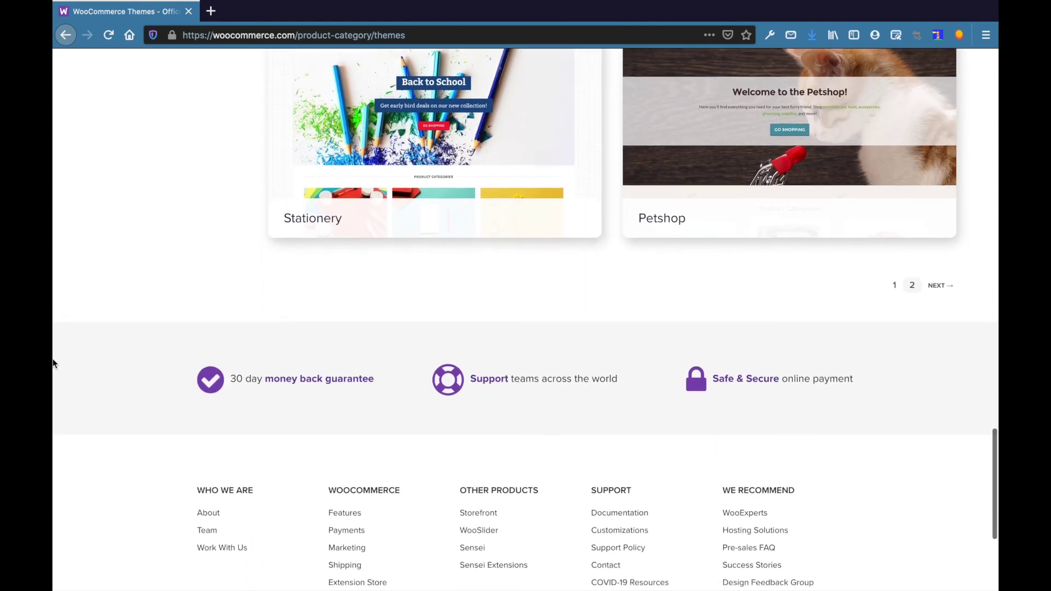
{"action": "scroll", "coordinate": [54, 364], "scroll_direction": "up", "scroll_amount": 1}
{"action": "scroll", "coordinate": [53, 364], "scroll_direction": "up", "scroll_amount": 2}
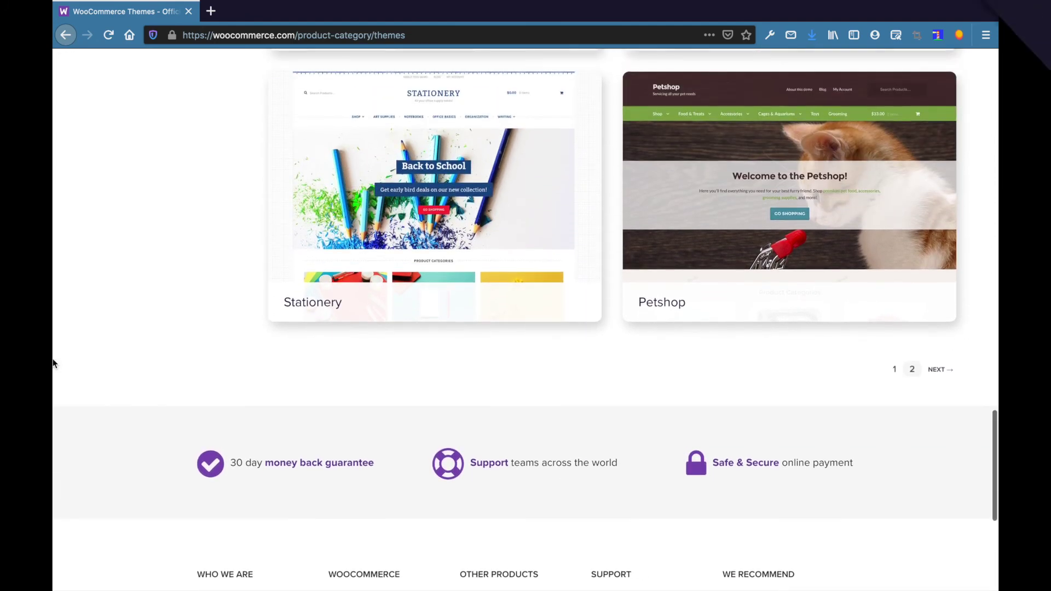